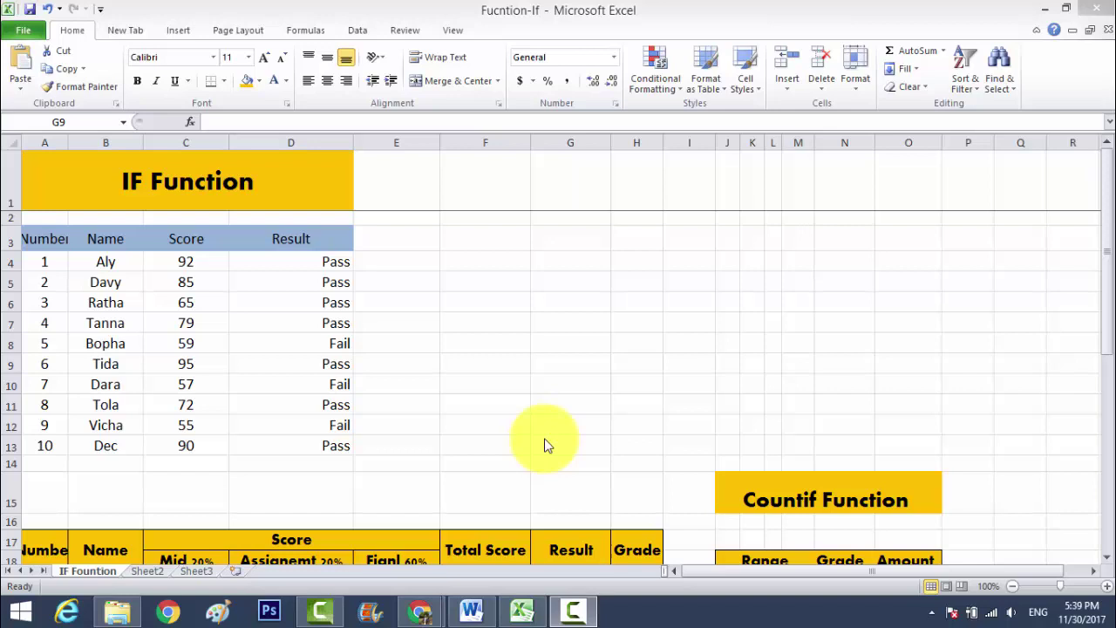
- Clear the existing Total Score values in F19:F28
{"action": "scroll", "coordinate": [497, 368], "scroll_direction": "down", "scroll_amount": 1}
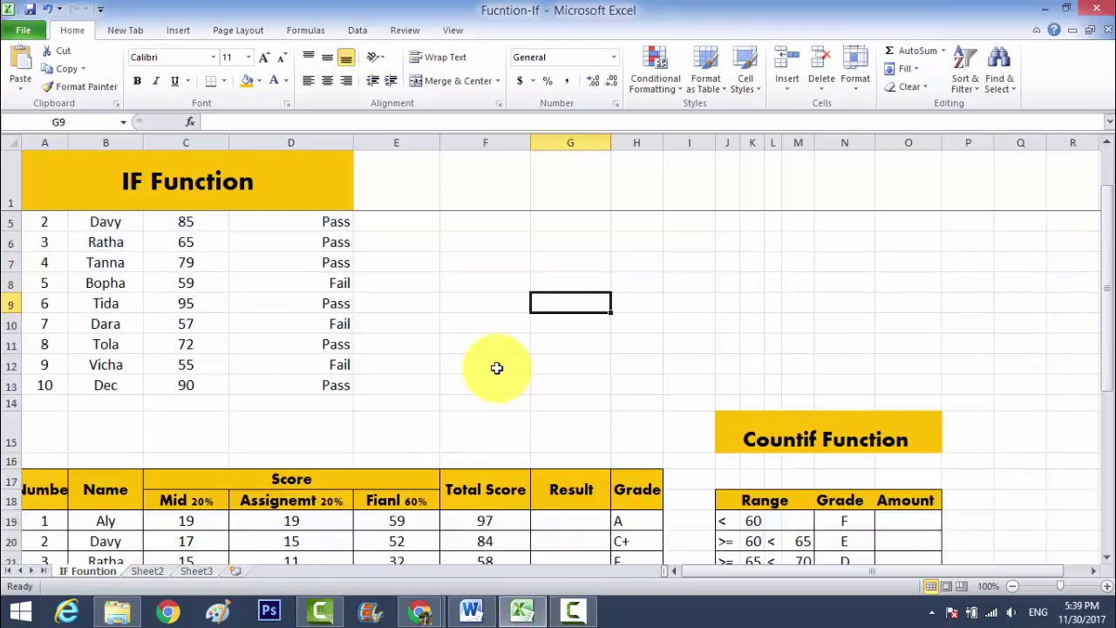
{"action": "scroll", "coordinate": [497, 368], "scroll_direction": "down", "scroll_amount": 1}
{"action": "scroll", "coordinate": [497, 368], "scroll_direction": "down", "scroll_amount": 1}
{"action": "scroll", "coordinate": [497, 368], "scroll_direction": "down", "scroll_amount": 1}
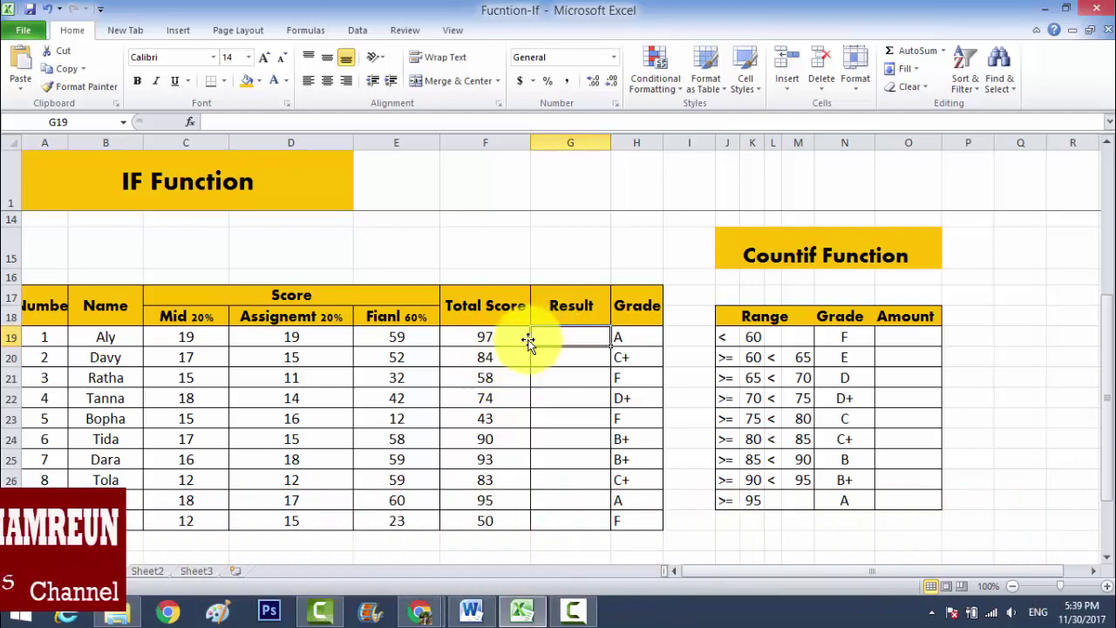
{"action": "left_click_drag", "start_coordinate": [485, 337], "coordinate": [490, 518]}
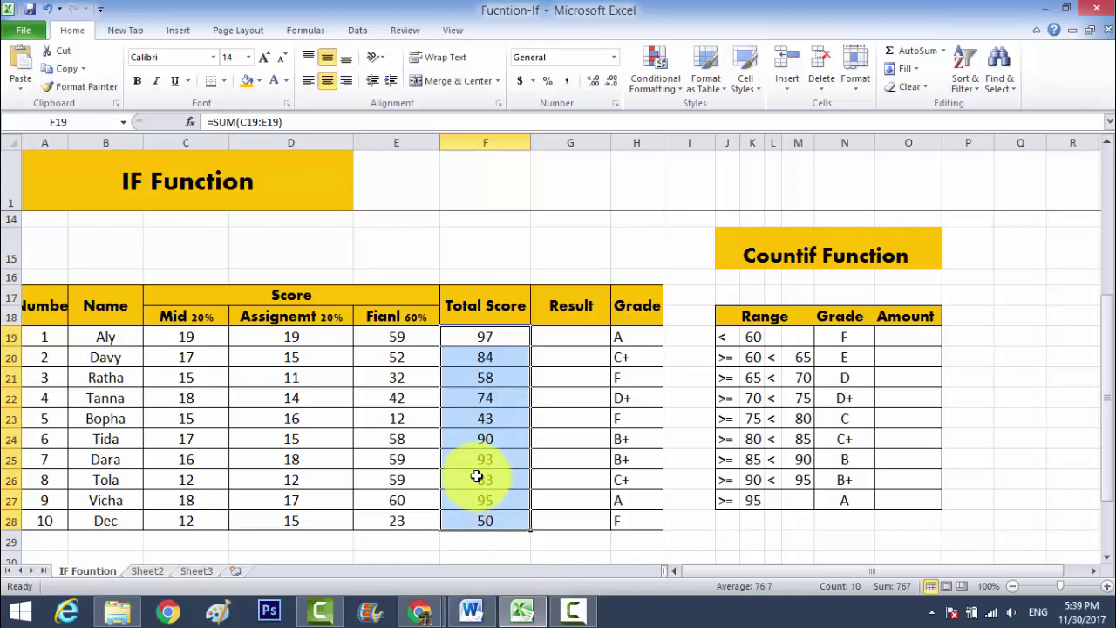
{"action": "key", "text": "Delete"}
{"action": "scroll", "coordinate": [477, 474], "scroll_direction": "up", "scroll_amount": 3}
{"action": "scroll", "coordinate": [473, 490], "scroll_direction": "up", "scroll_amount": 1}
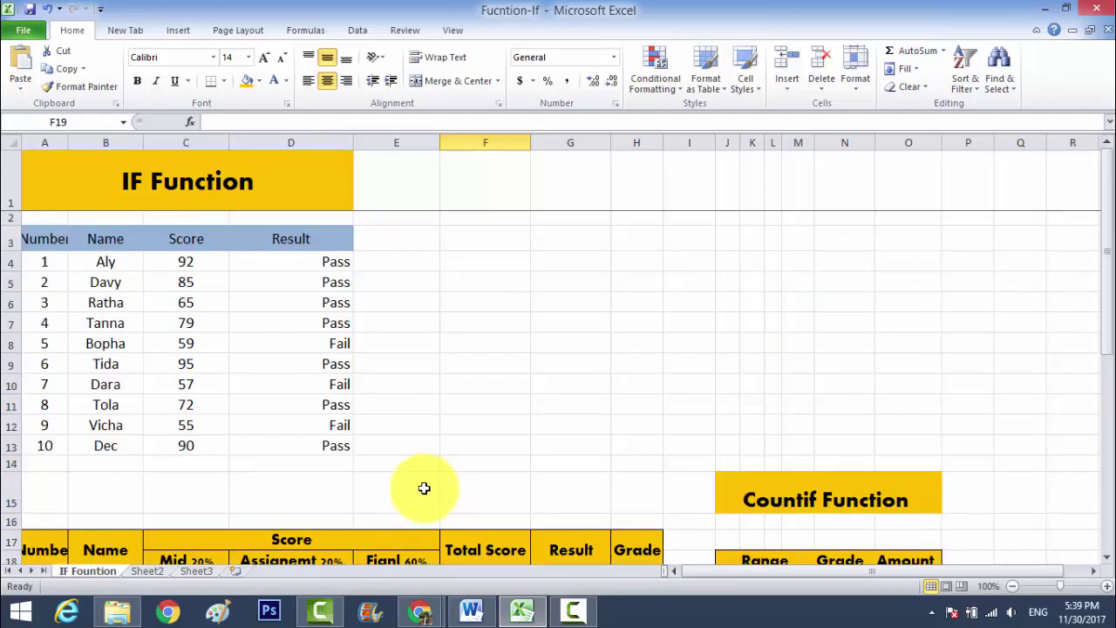
{"action": "left_click_drag", "start_coordinate": [272, 270], "coordinate": [289, 446]}
{"action": "left_click", "coordinate": [443, 366]}
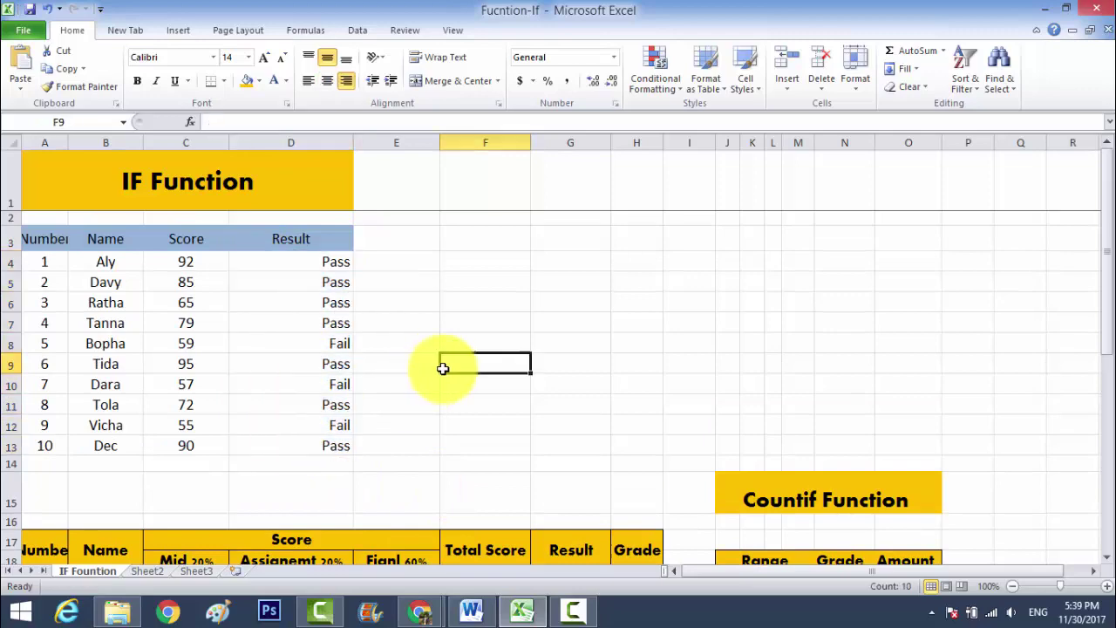
- Enter =SUM(C19:E19) in F19 and fill it down to F28
{"action": "scroll", "coordinate": [442, 416], "scroll_direction": "down", "scroll_amount": 1}
{"action": "scroll", "coordinate": [442, 418], "scroll_direction": "down", "scroll_amount": 2}
{"action": "left_click", "coordinate": [465, 394]}
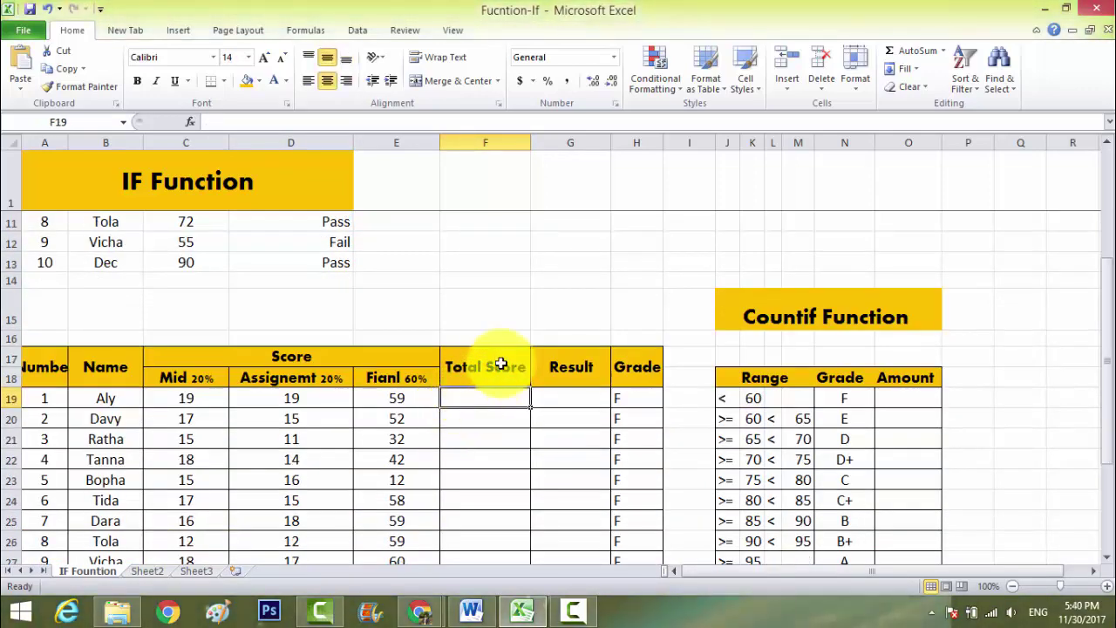
{"action": "type", "text": "="}
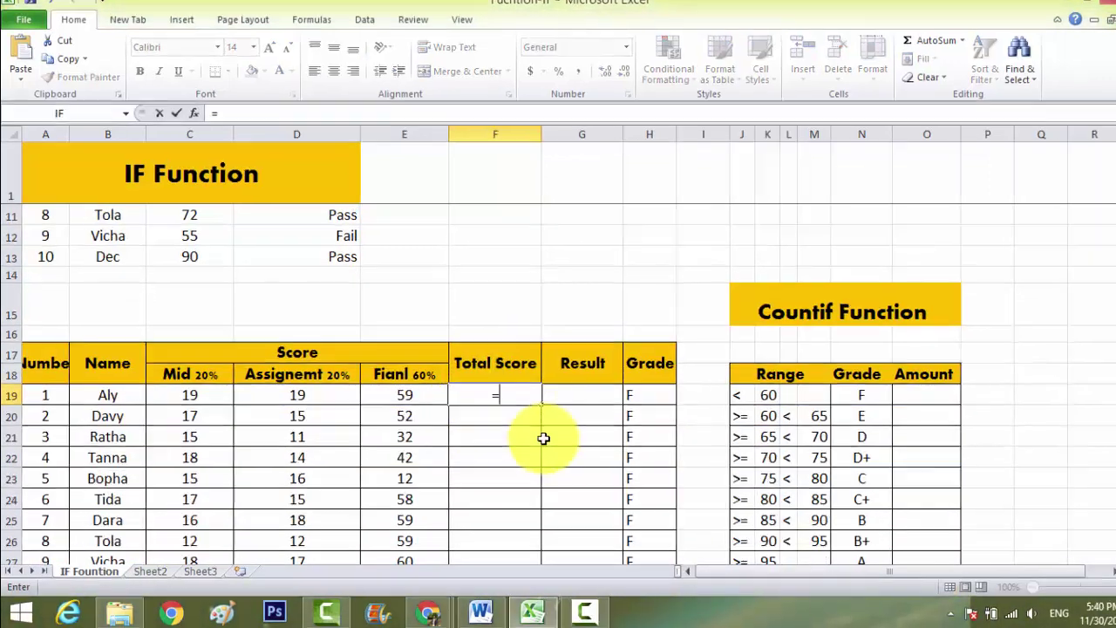
{"action": "type", "text": "sum("}
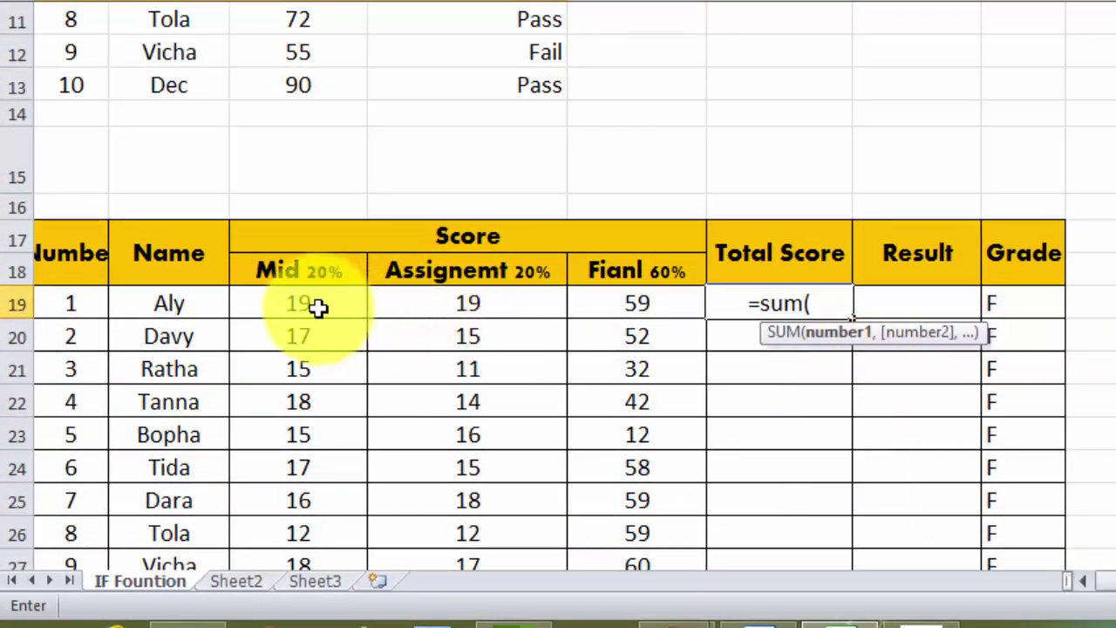
{"action": "left_click_drag", "start_coordinate": [316, 307], "coordinate": [614, 301]}
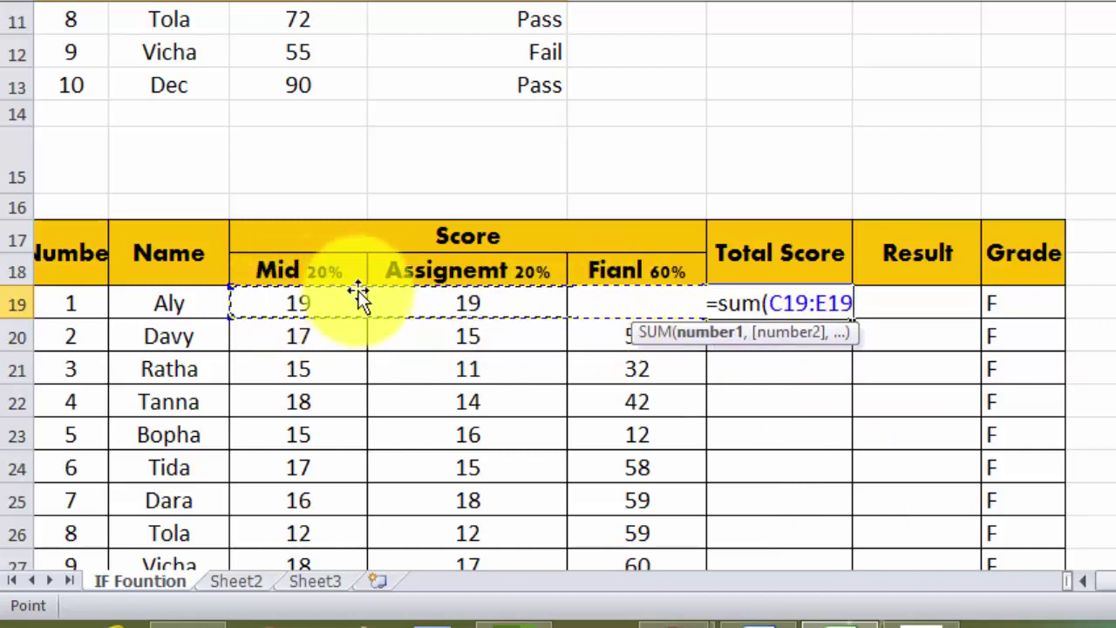
{"action": "type", "text": ")"}
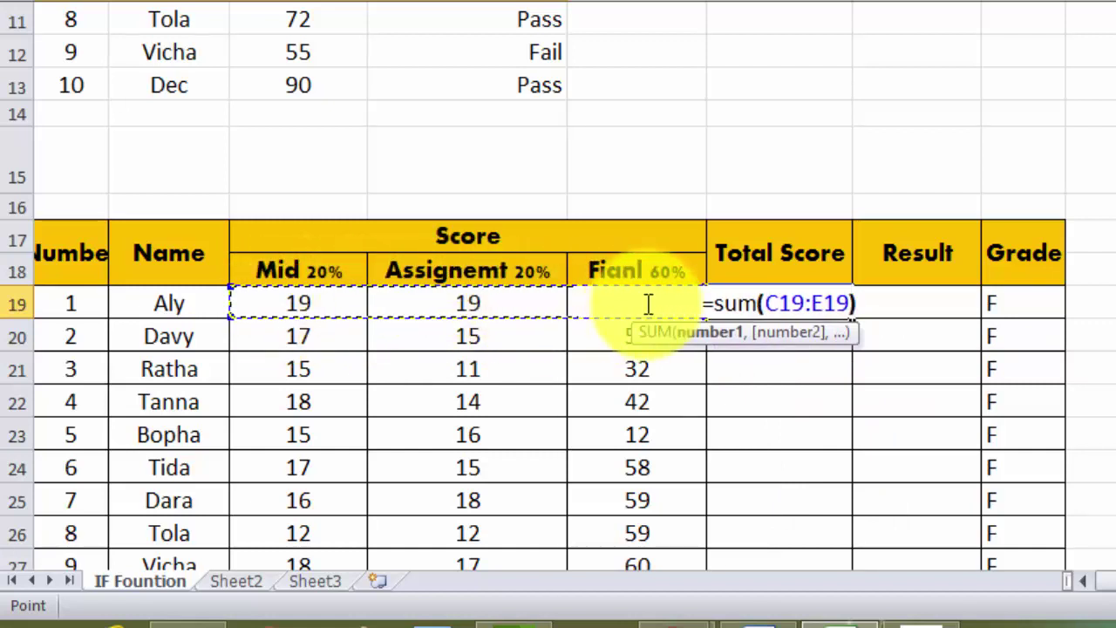
{"action": "key", "text": "Return"}
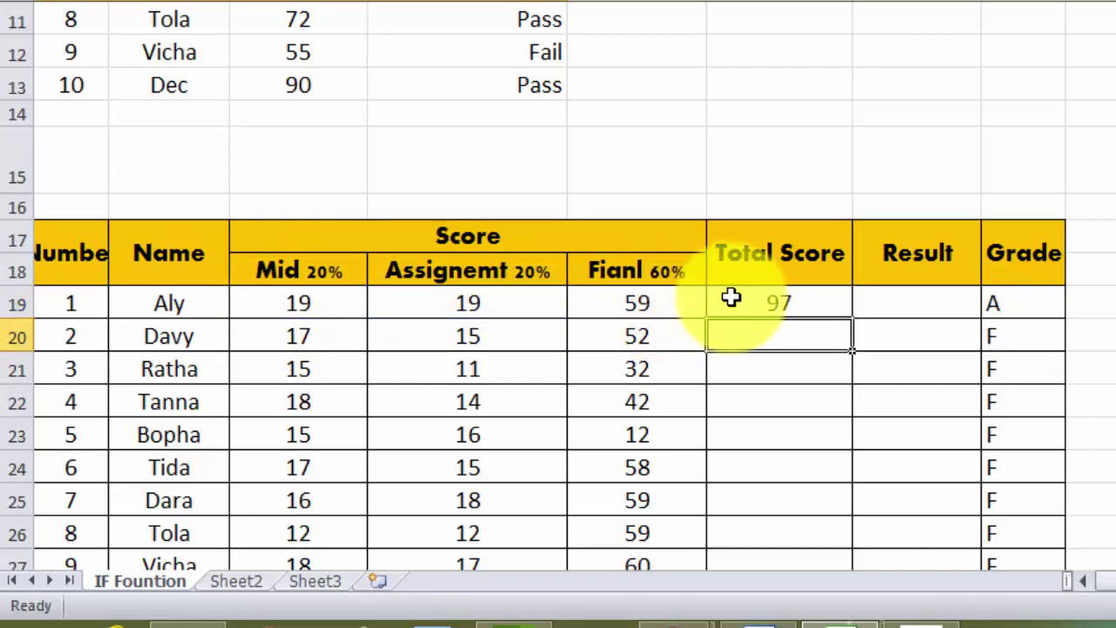
{"action": "left_click", "coordinate": [785, 305]}
{"action": "mouse_move", "coordinate": [843, 312]}
{"action": "left_mouse_down"}
{"action": "mouse_move", "coordinate": [831, 532]}
{"action": "mouse_move", "coordinate": [822, 508]}
{"action": "left_mouse_up"}
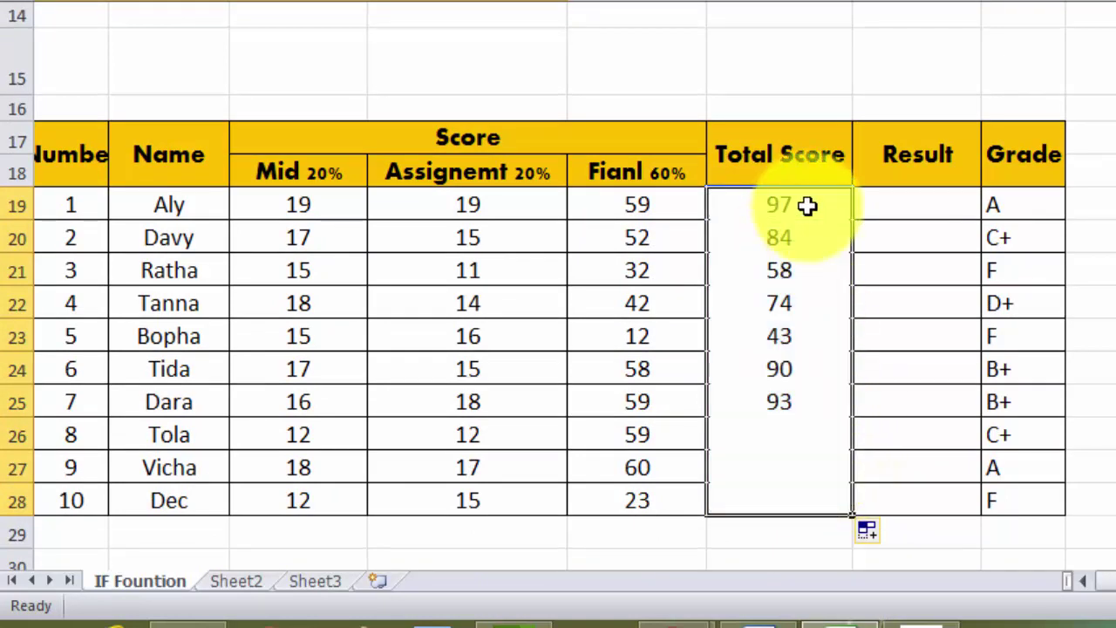
{"action": "left_click", "coordinate": [820, 266]}
- In G19 enter =IF(F19>60,"Pass") so the first student's Result shows Pass
{"action": "left_click", "coordinate": [907, 207]}
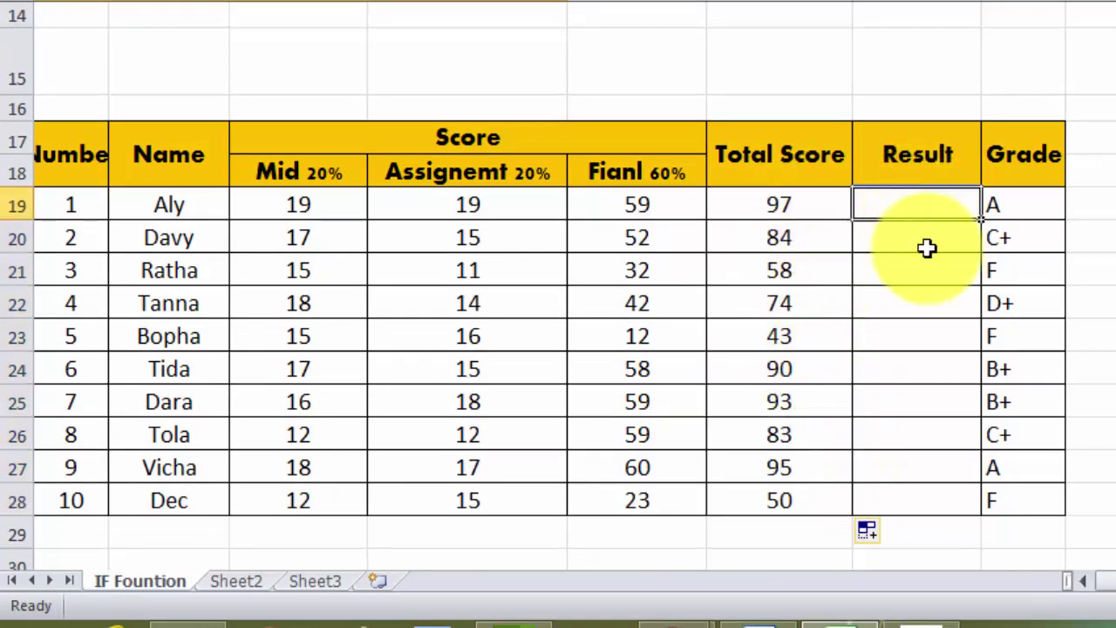
{"action": "type", "text": "="}
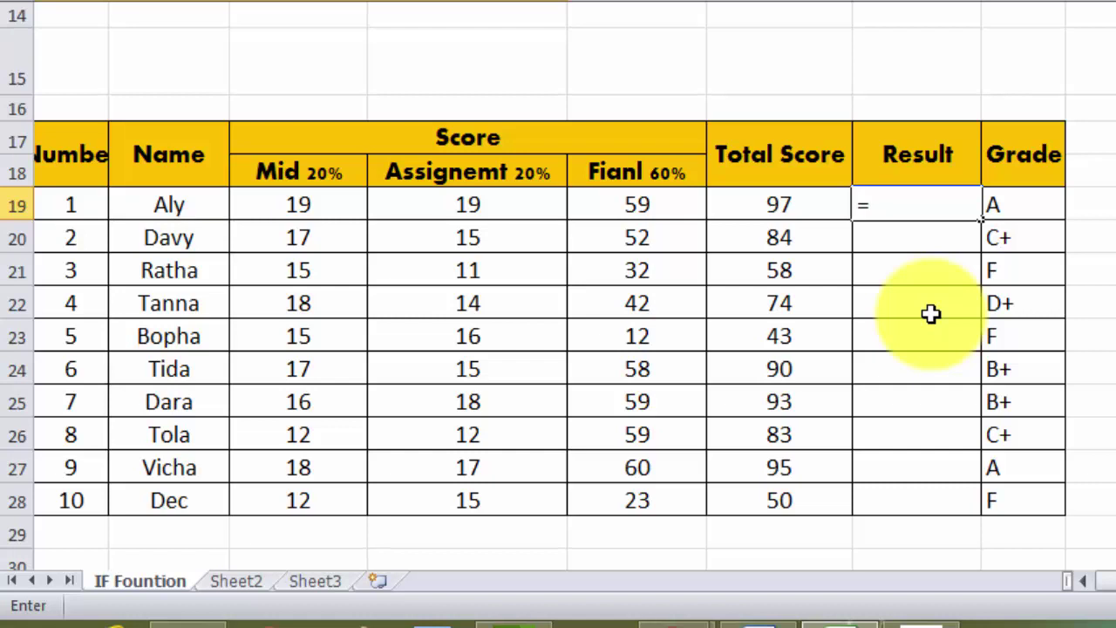
{"action": "type", "text": "if"}
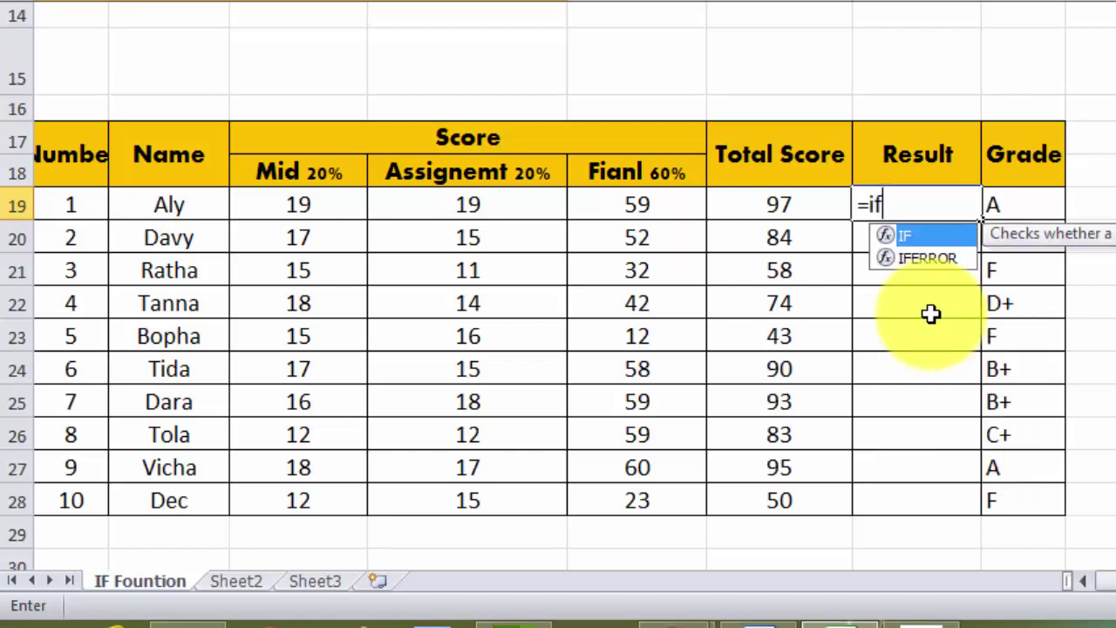
{"action": "type", "text": "("}
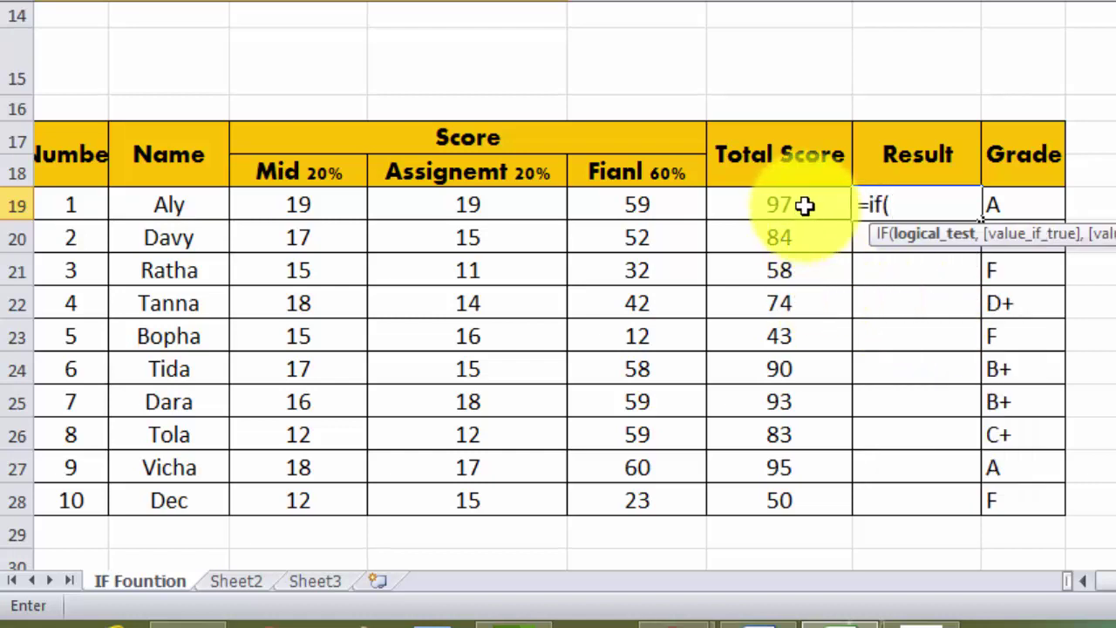
{"action": "left_click", "coordinate": [807, 207]}
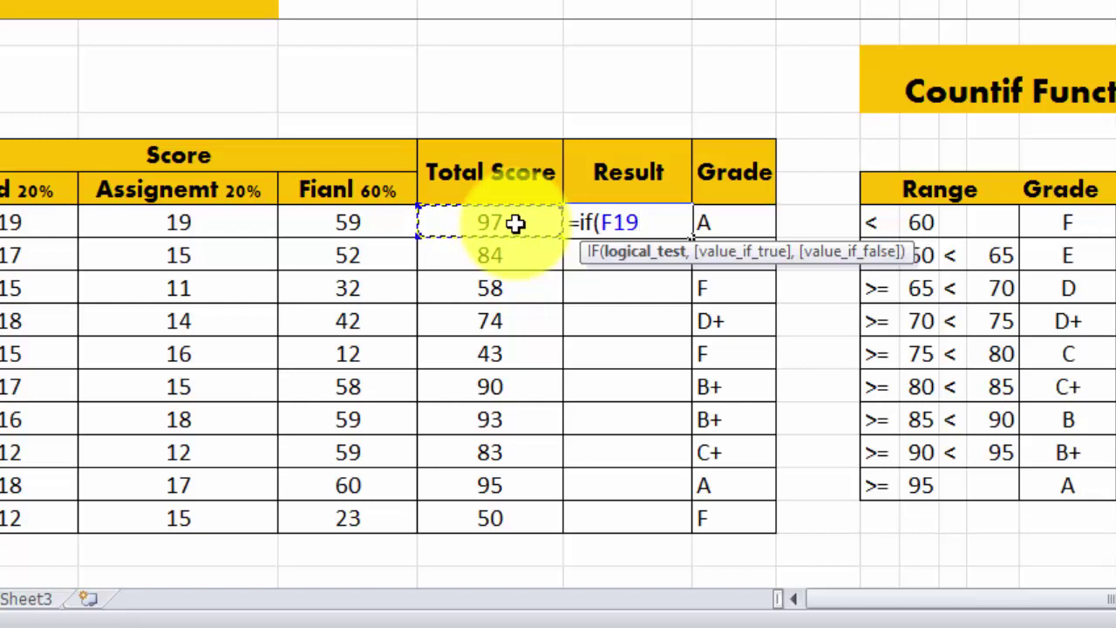
{"action": "type", "text": "<"}
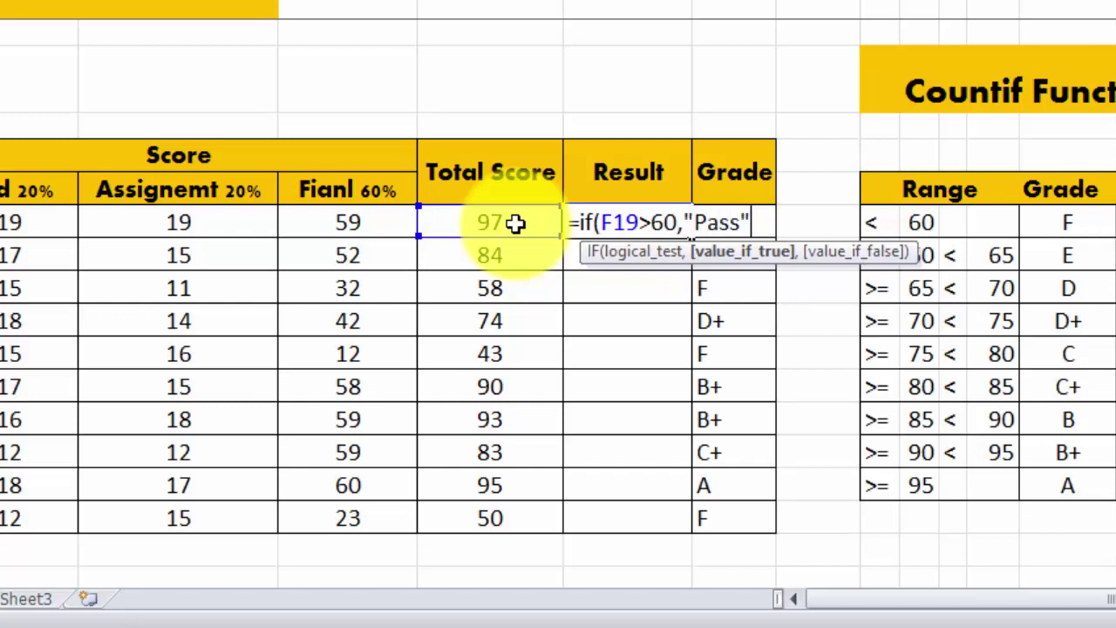
{"action": "key", "text": "Return"}
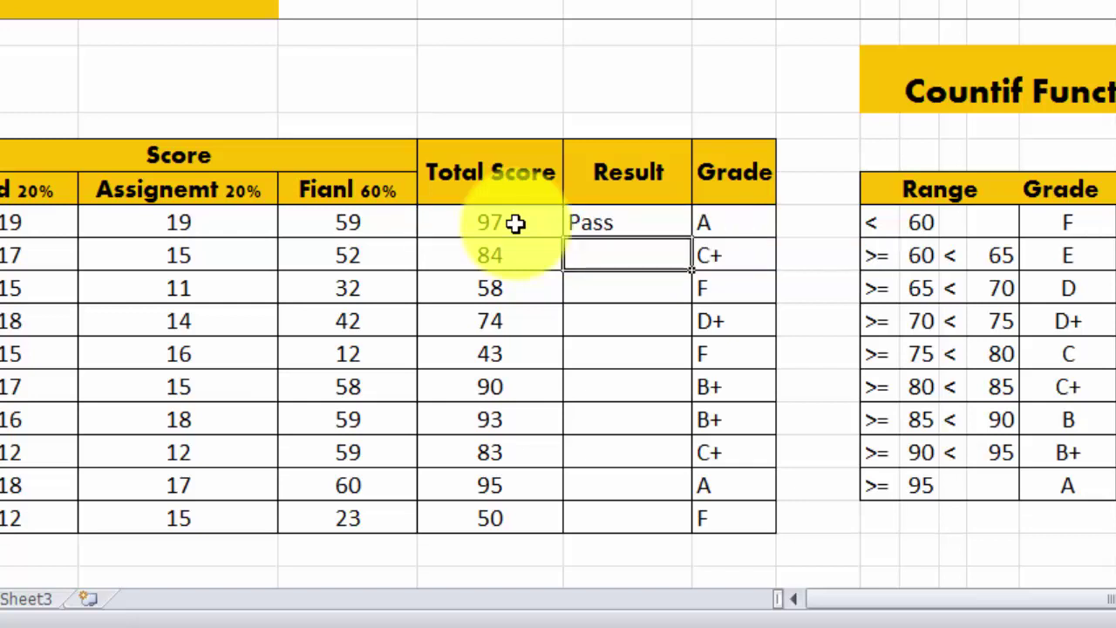
{"action": "left_click", "coordinate": [601, 223]}
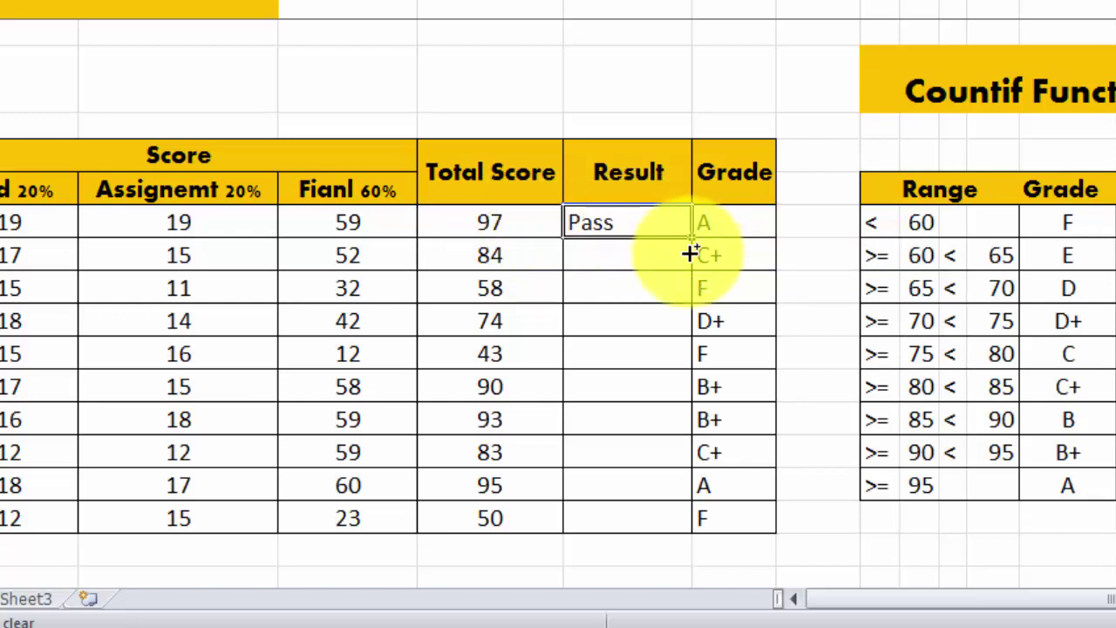
{"action": "left_click_drag", "start_coordinate": [688, 252], "coordinate": [660, 523]}
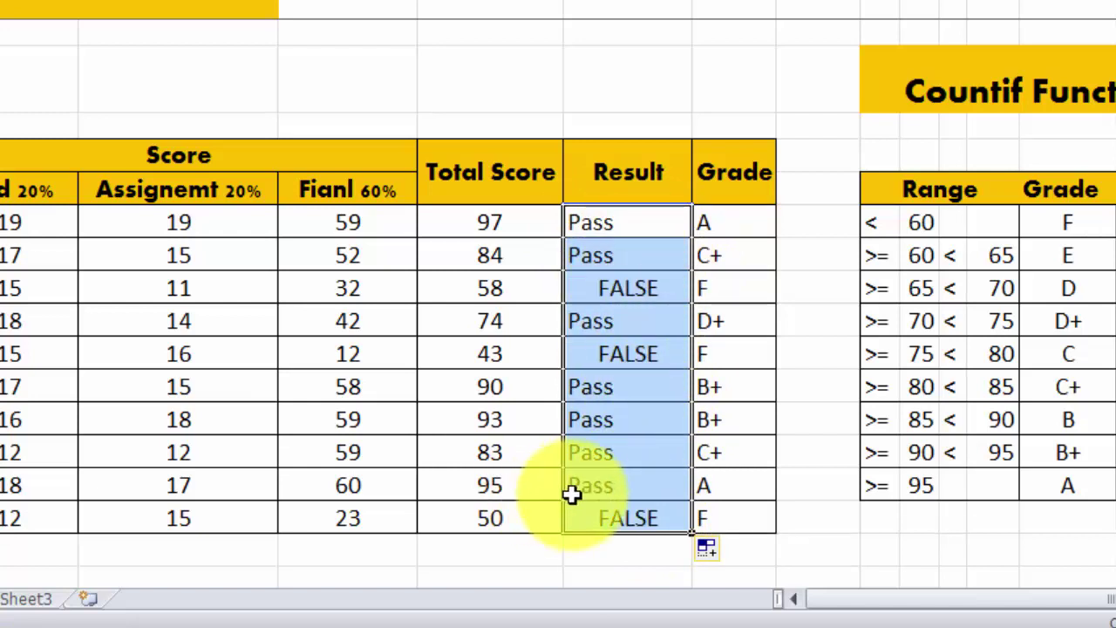
{"action": "left_click", "coordinate": [643, 290]}
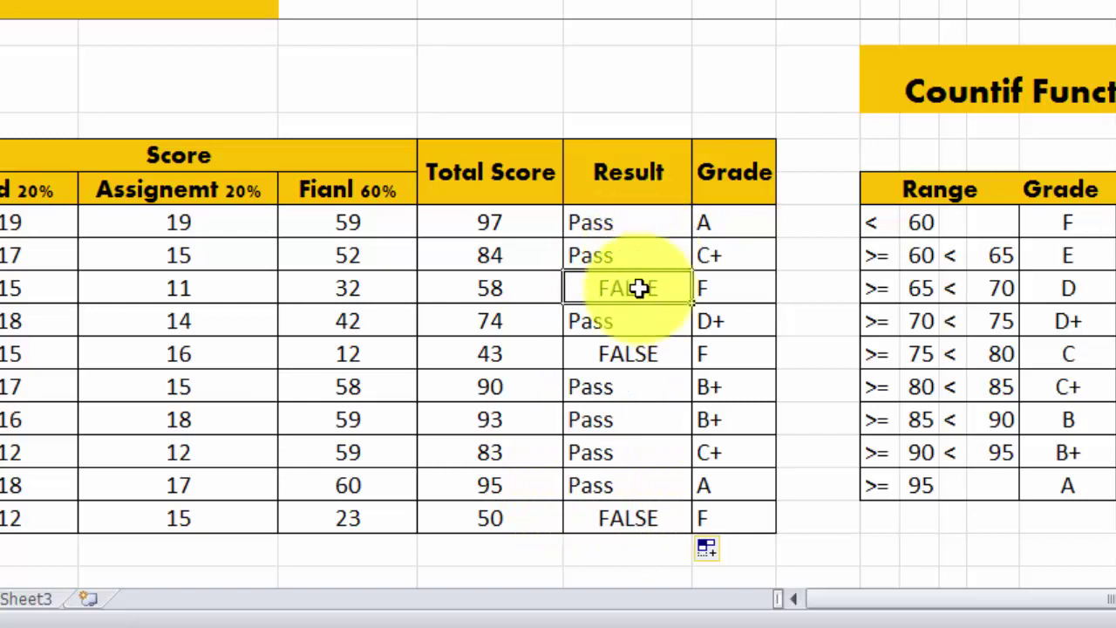
{"action": "left_click", "coordinate": [737, 227]}
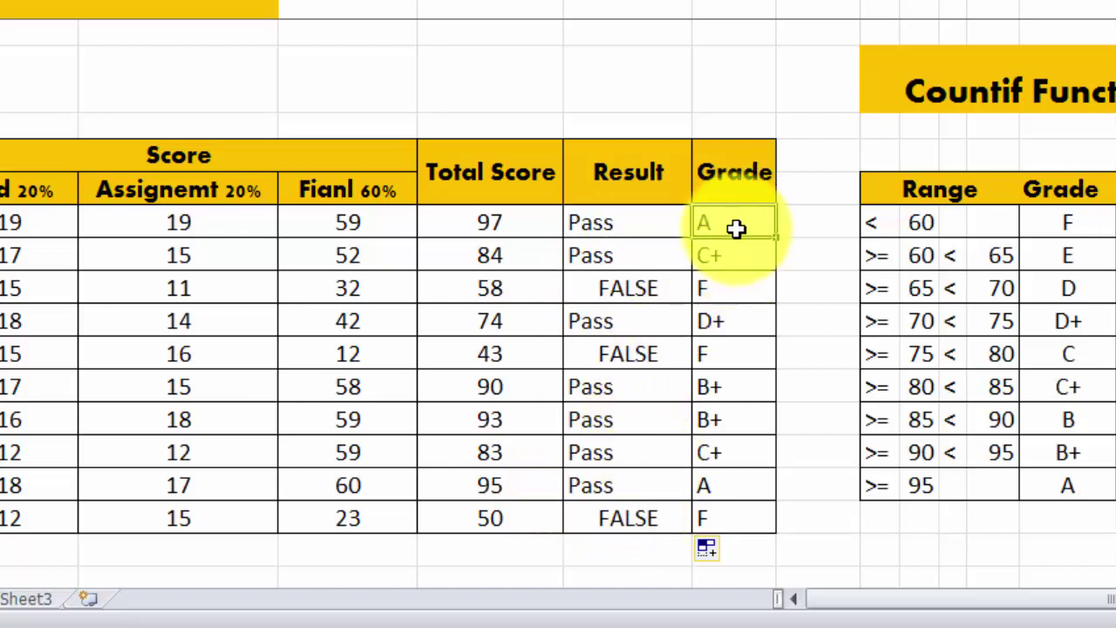
{"action": "left_click_drag", "start_coordinate": [737, 227], "coordinate": [760, 522]}
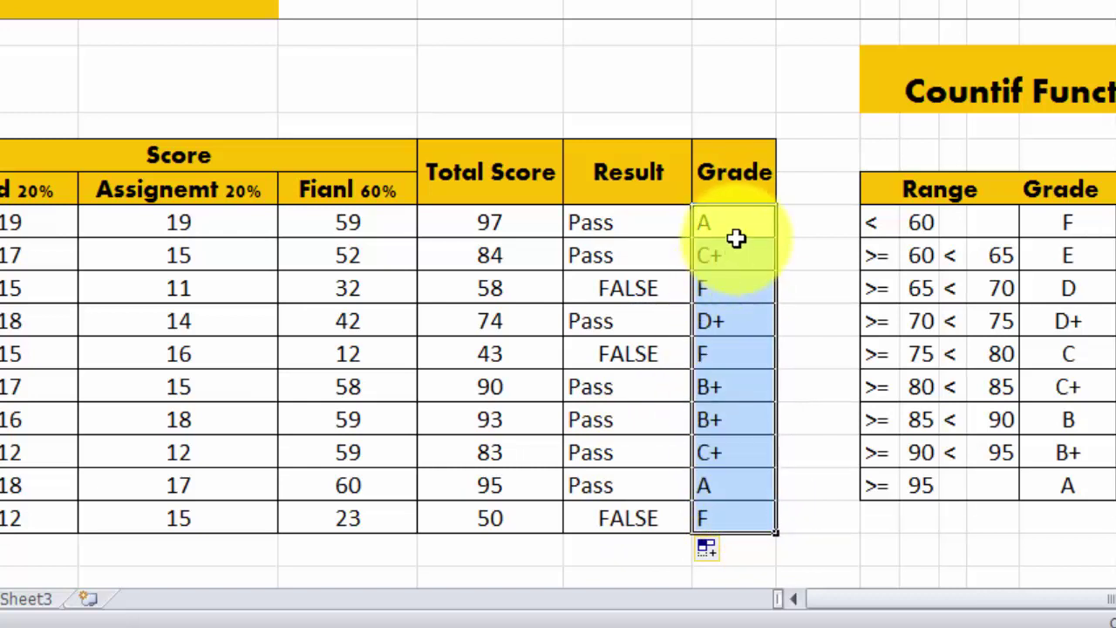
{"action": "key", "text": "Delete"}
{"action": "left_click", "coordinate": [738, 231]}
{"action": "left_click", "coordinate": [637, 257]}
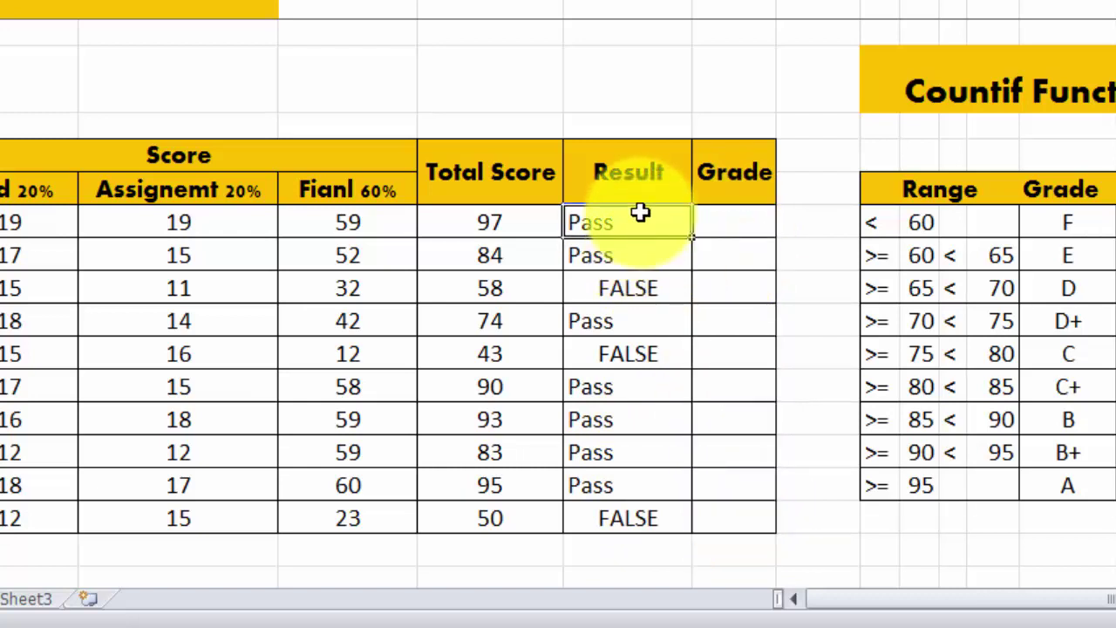
{"action": "left_click_drag", "start_coordinate": [639, 222], "coordinate": [660, 516]}
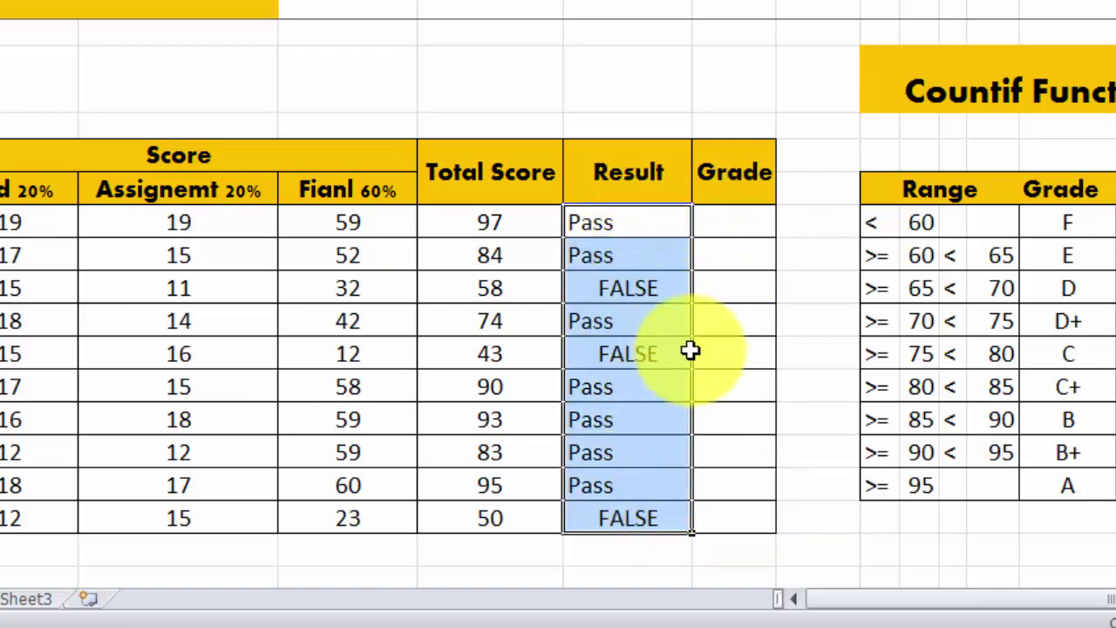
{"action": "left_click", "coordinate": [741, 222]}
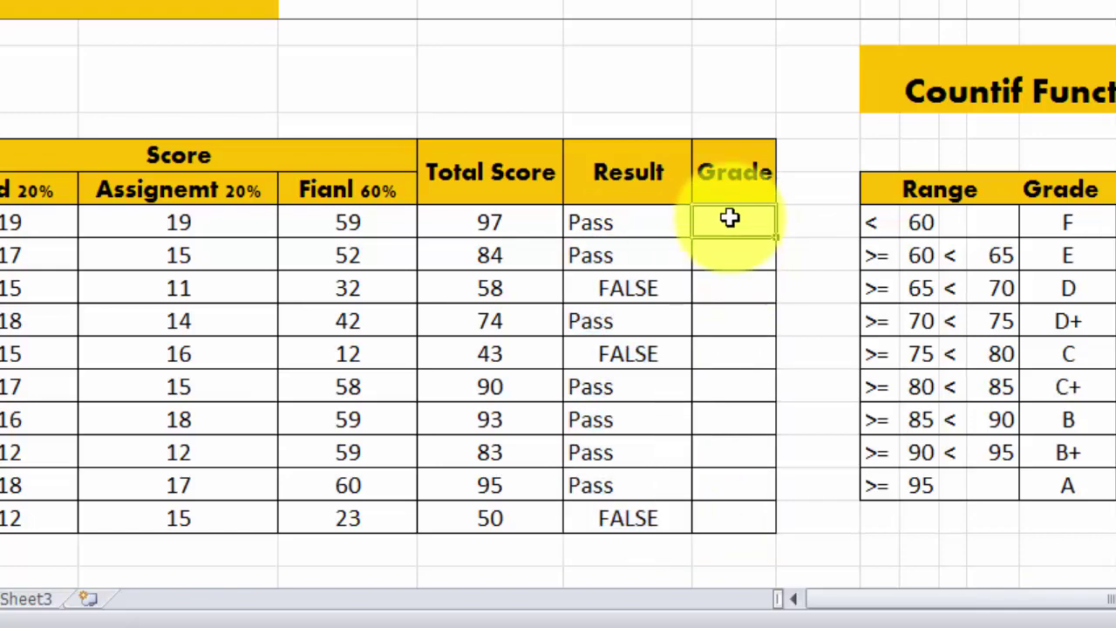
{"action": "mouse_move", "coordinate": [729, 217]}
{"action": "left_mouse_down"}
{"action": "mouse_move", "coordinate": [720, 385]}
{"action": "mouse_move", "coordinate": [729, 505]}
{"action": "left_mouse_up"}
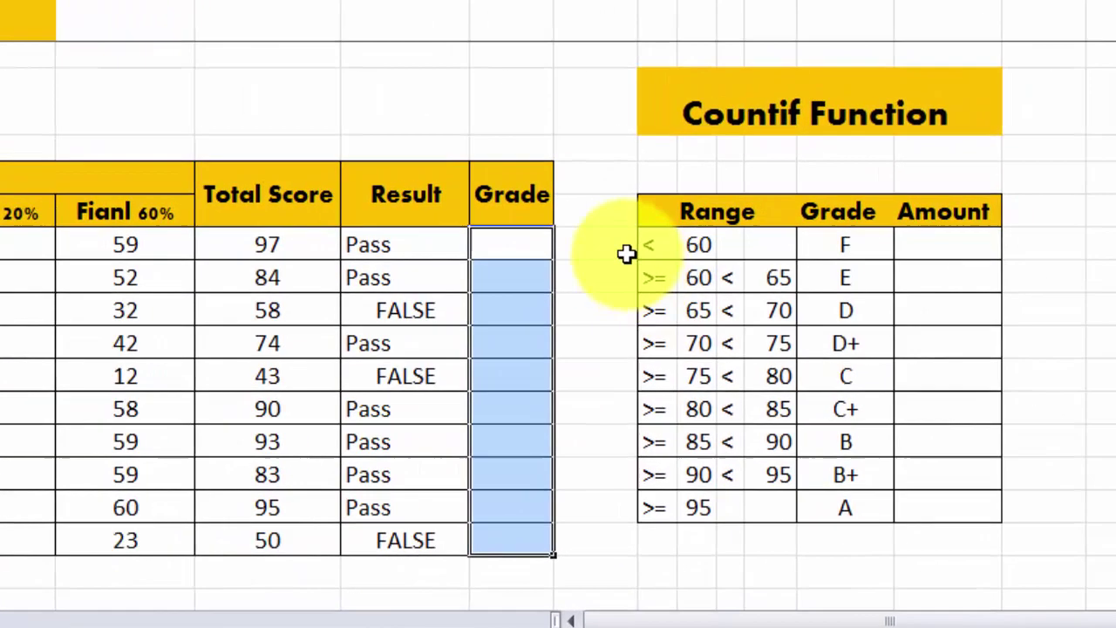
{"action": "left_click", "coordinate": [635, 253]}
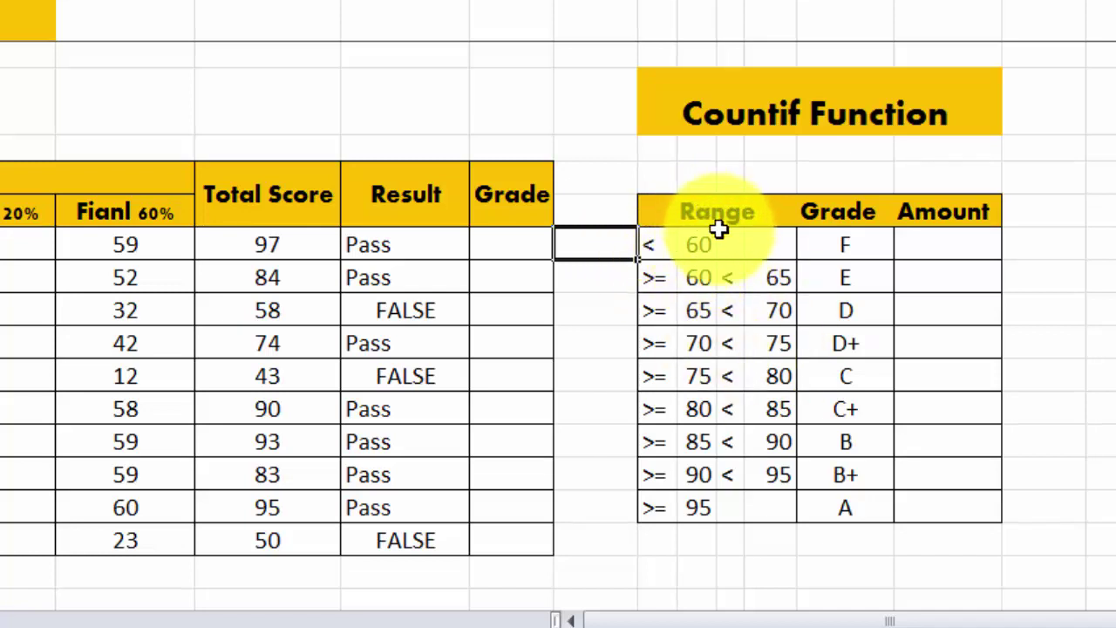
{"action": "left_click", "coordinate": [702, 250]}
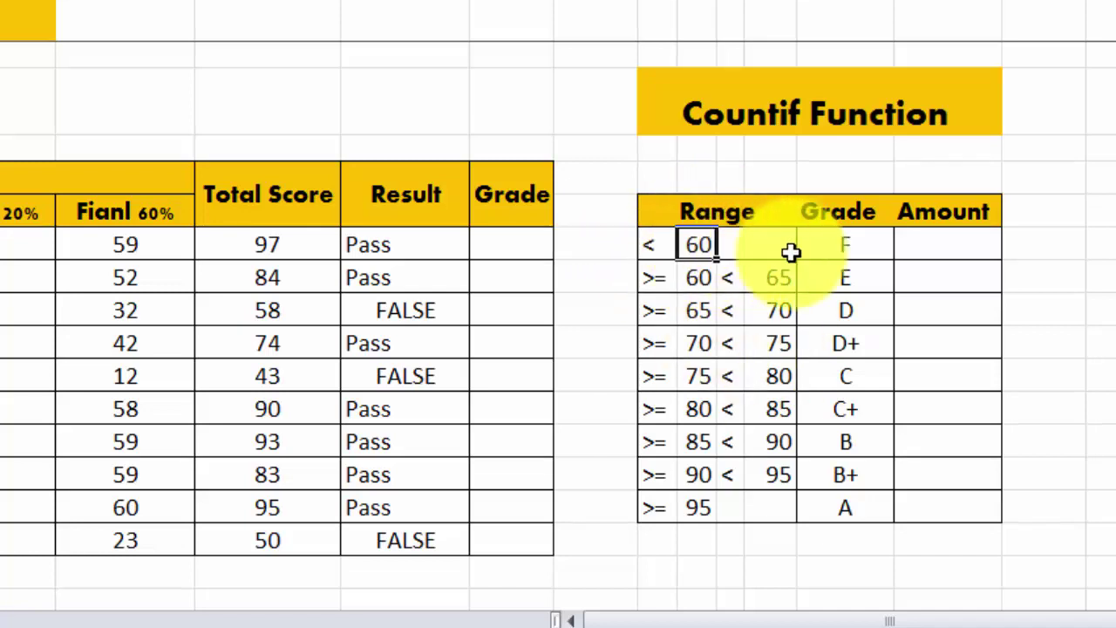
{"action": "left_click", "coordinate": [850, 250]}
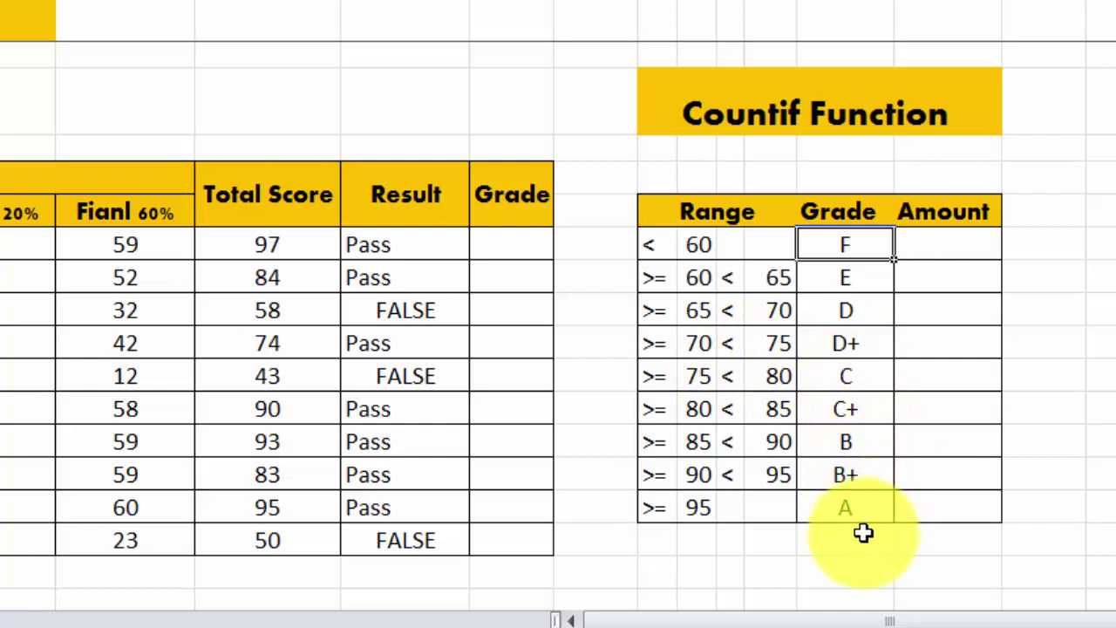
{"action": "left_click", "coordinate": [517, 244]}
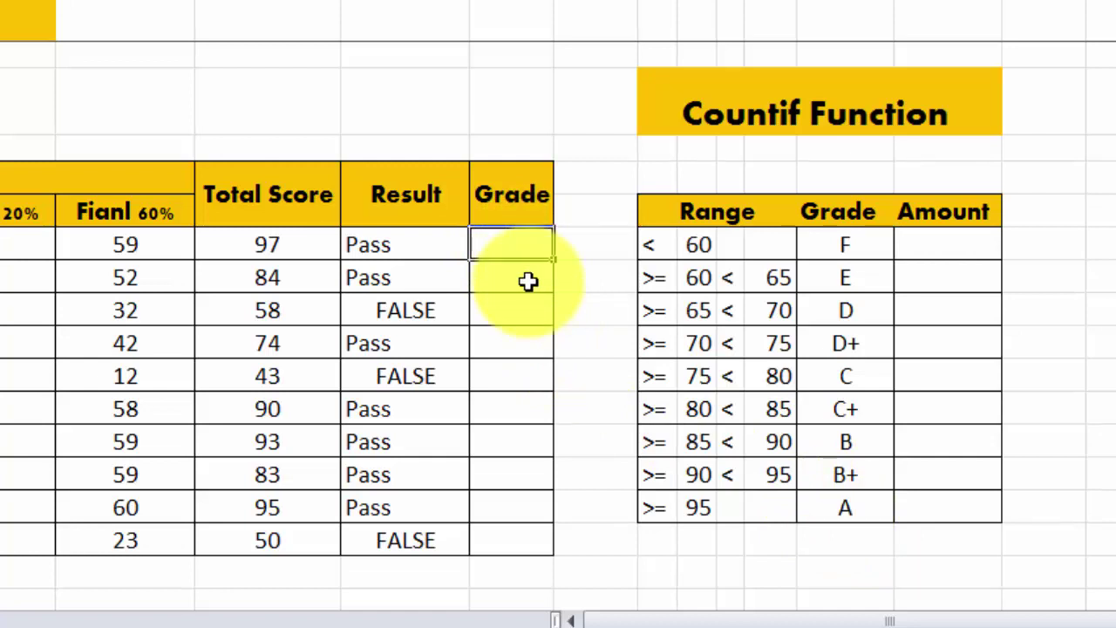
- Start the first Grade formula with =IF(F19>94,"A",IF( for an A above 94
{"action": "type", "text": "="}
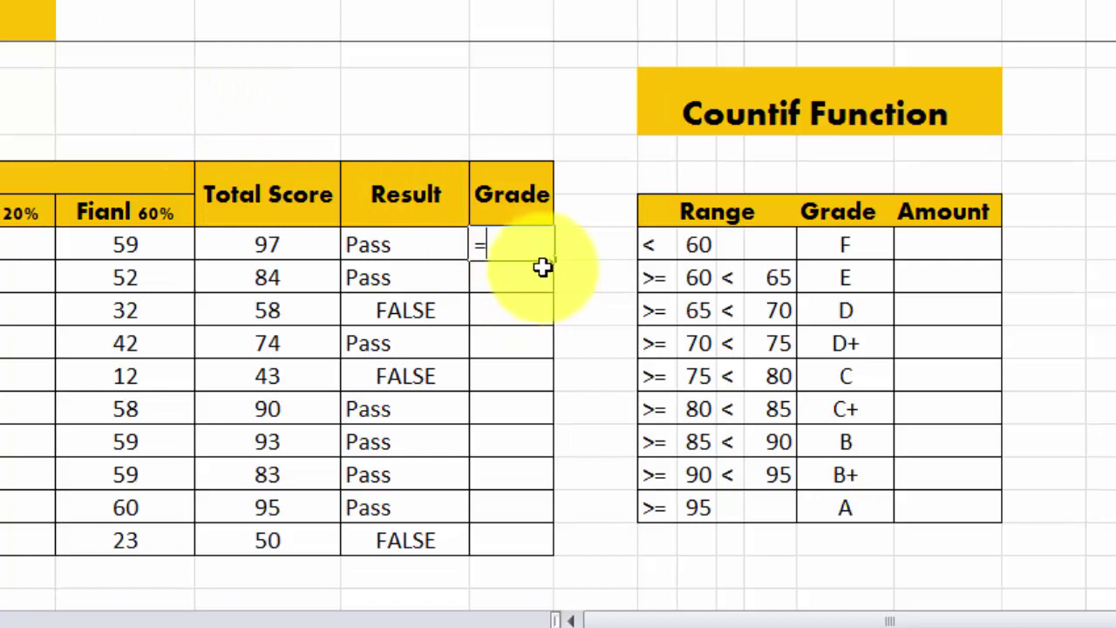
{"action": "type", "text": "i"}
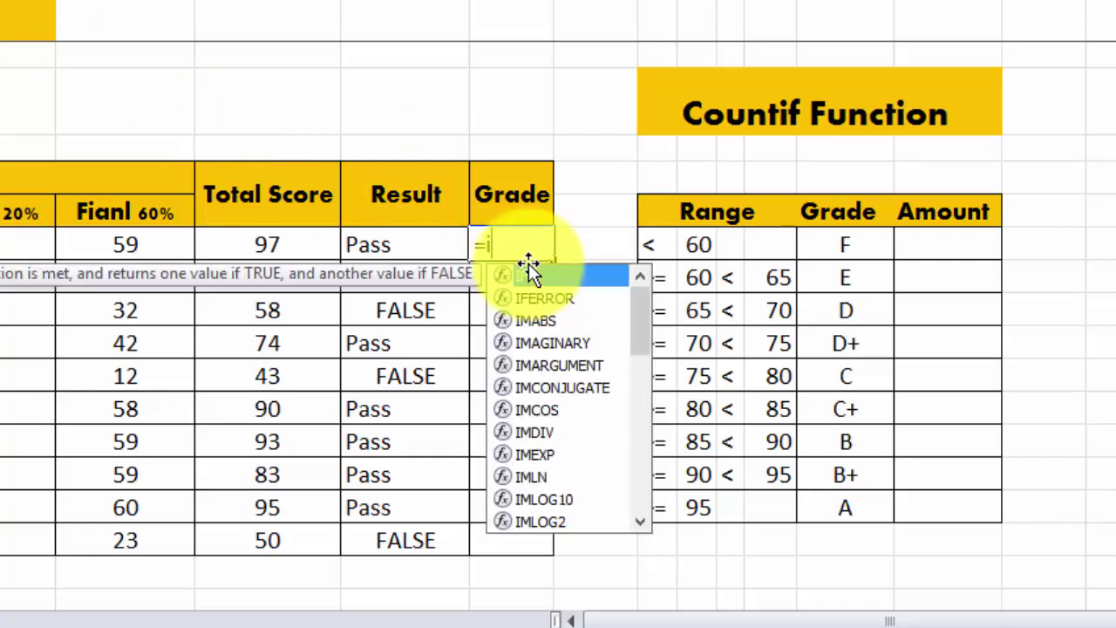
{"action": "type", "text": "f("}
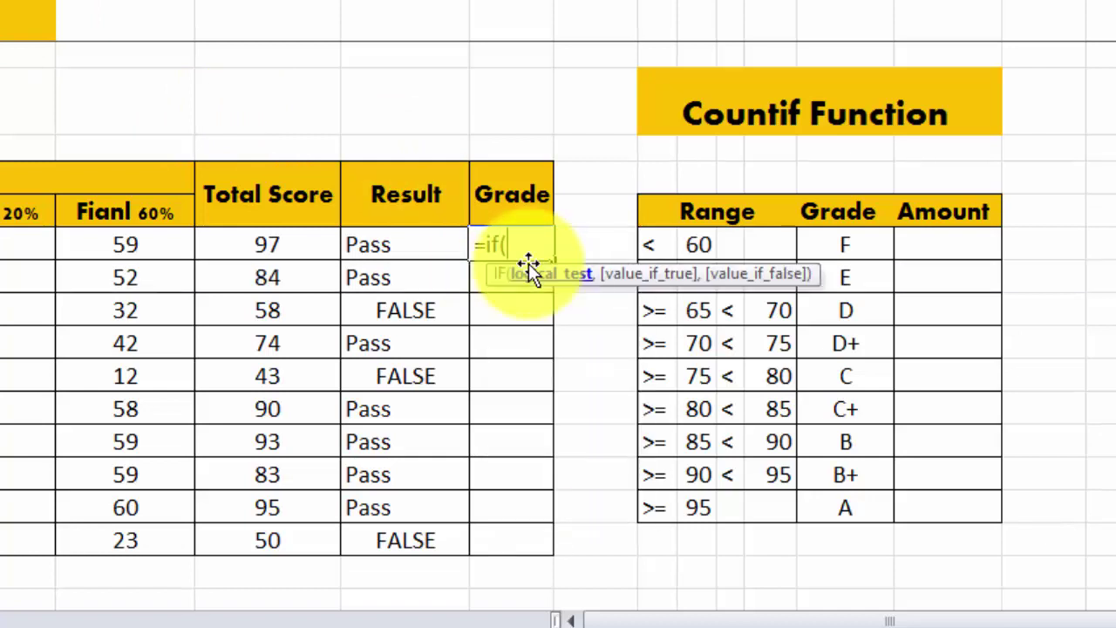
{"action": "left_click", "coordinate": [283, 247]}
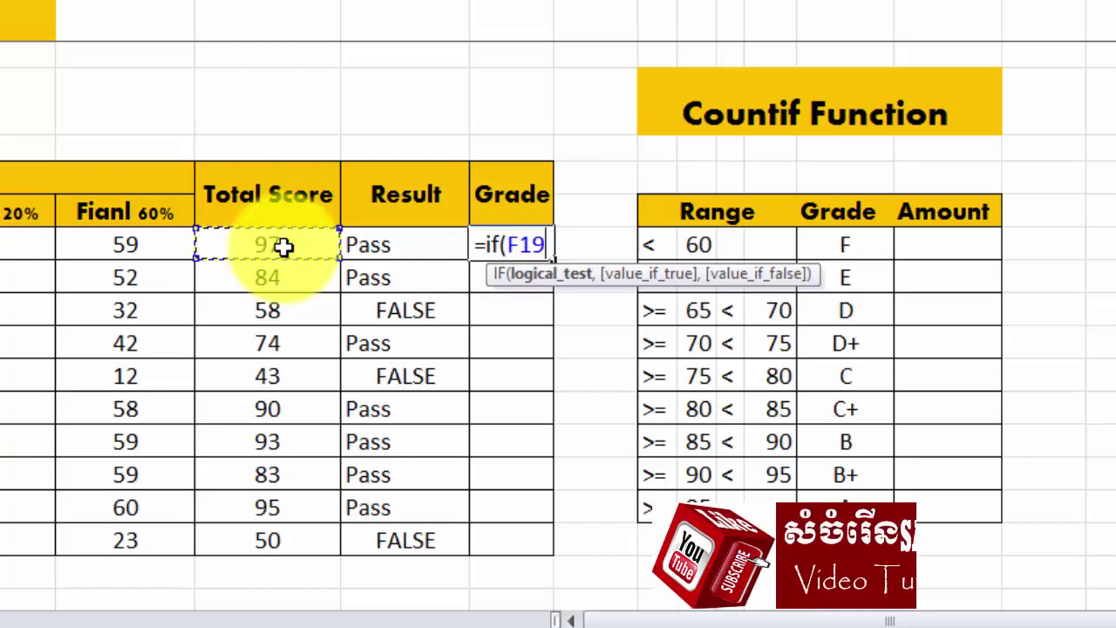
{"action": "type", "text": ">"}
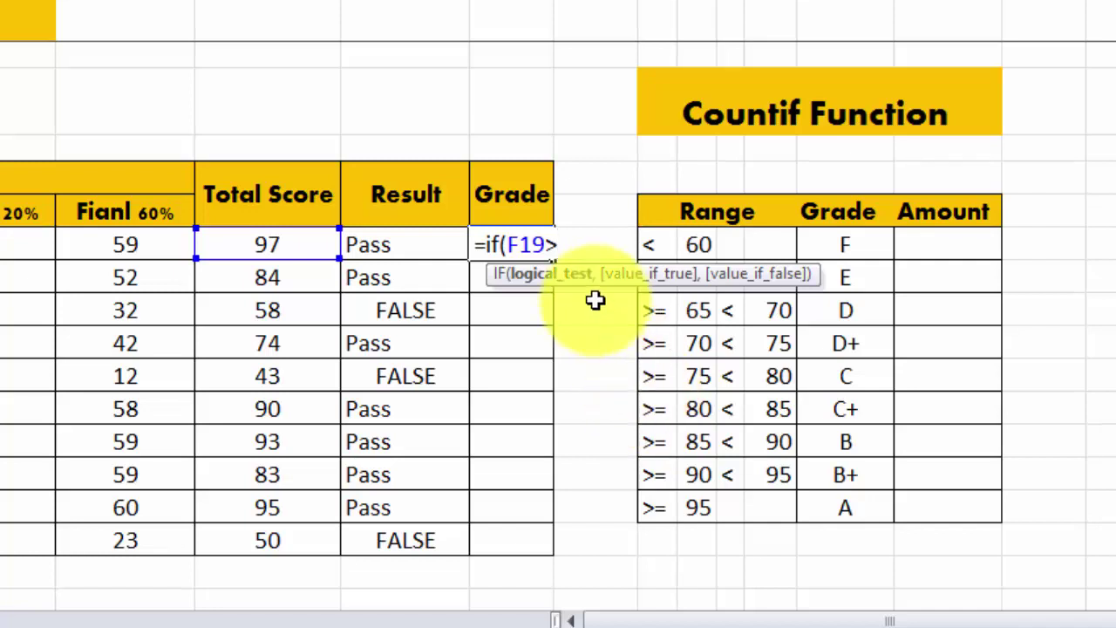
{"action": "type", "text": "9"}
{"action": "type", "text": "4"}
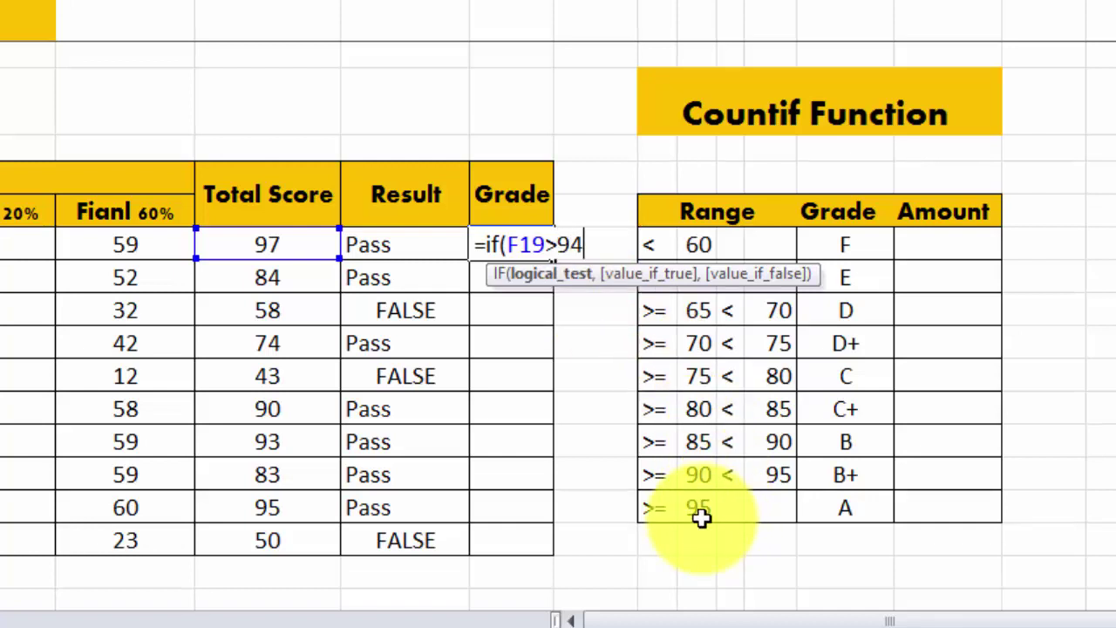
{"action": "type", "text": ","}
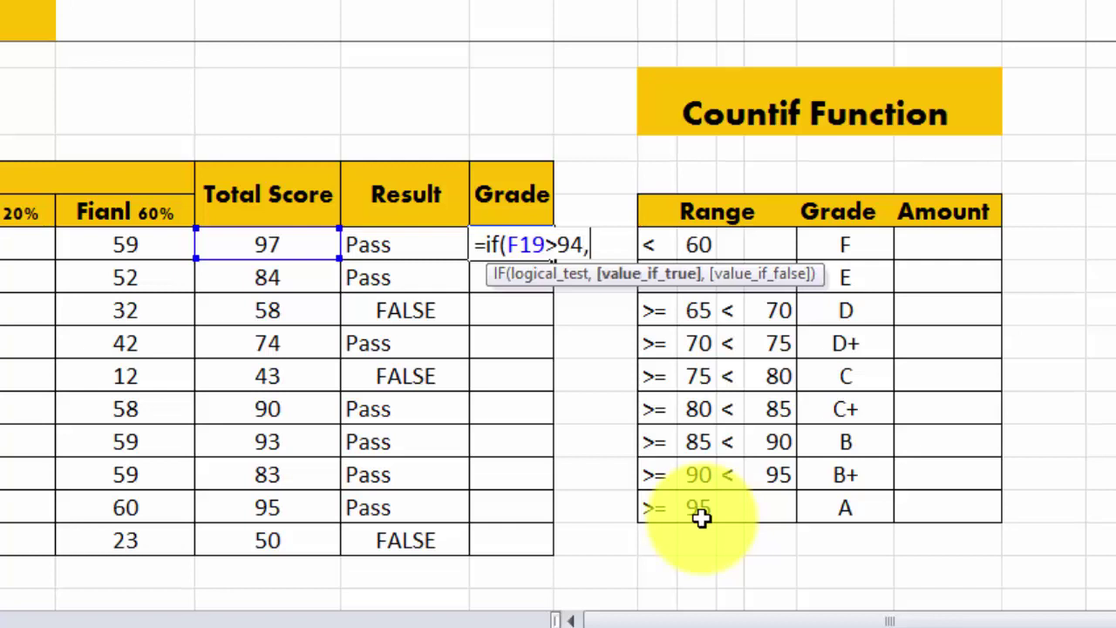
{"action": "type", "text": "A"}
{"action": "key", "text": "BackSpace"}
{"action": "type", "text": "\"A"}
{"action": "type", "text": "\","}
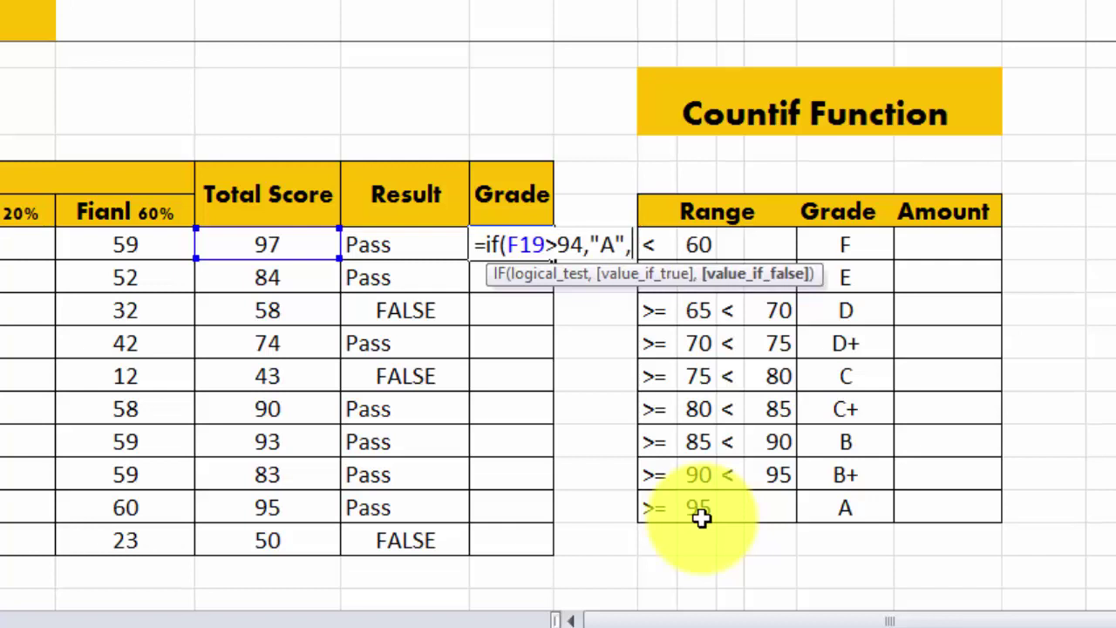
{"action": "type", "text": "if"}
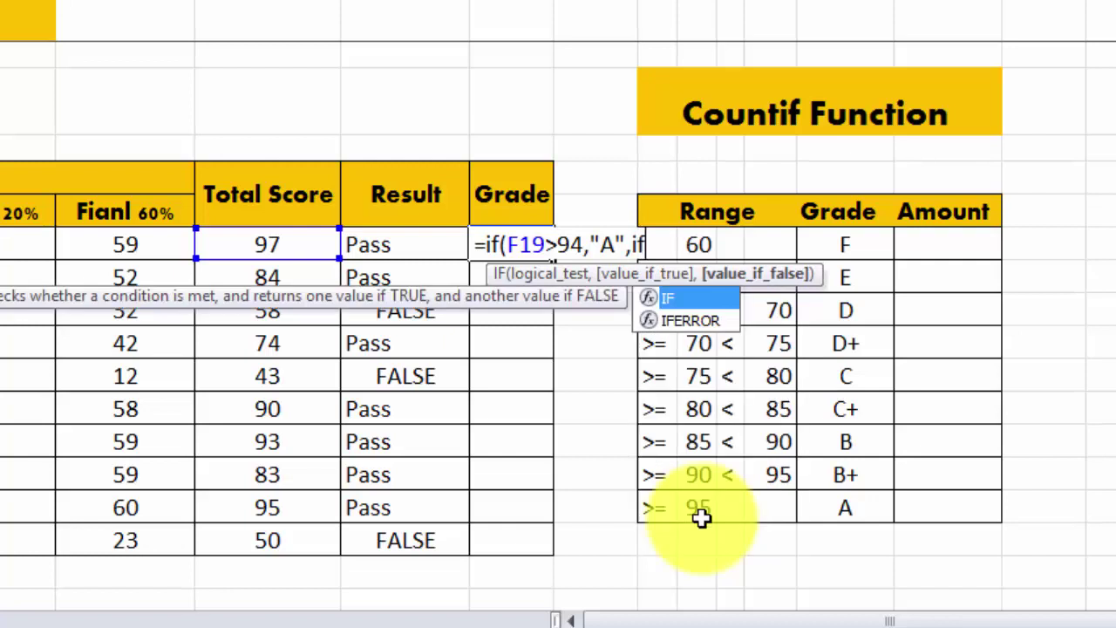
{"action": "type", "text": "("}
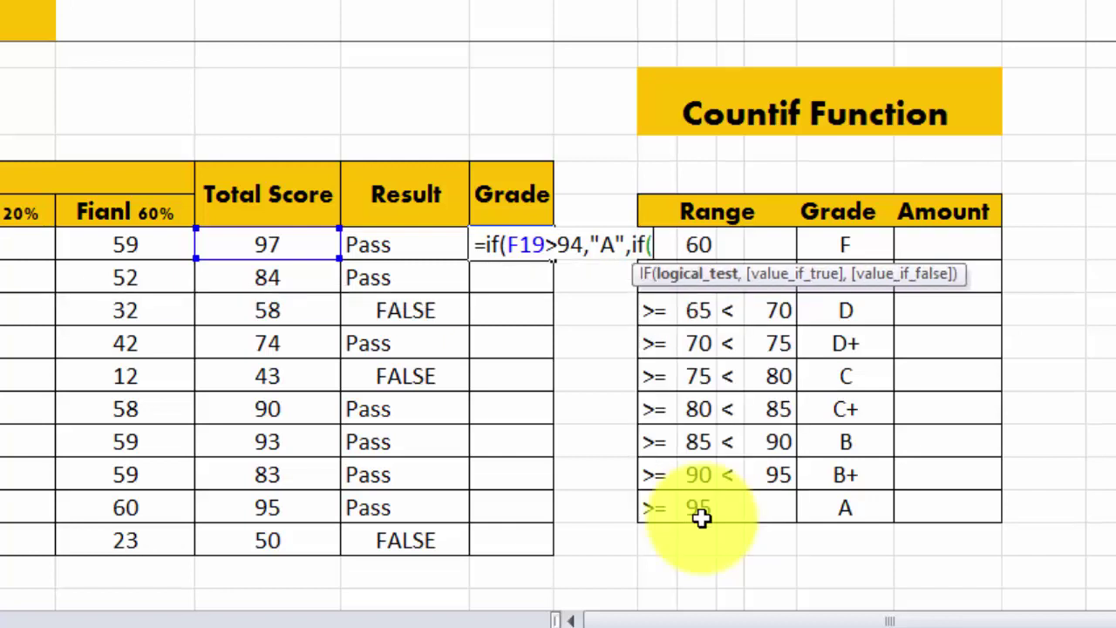
- Add B+ above 89 and B above 84, then begin a fourth IF on F19
{"action": "left_click", "coordinate": [297, 242]}
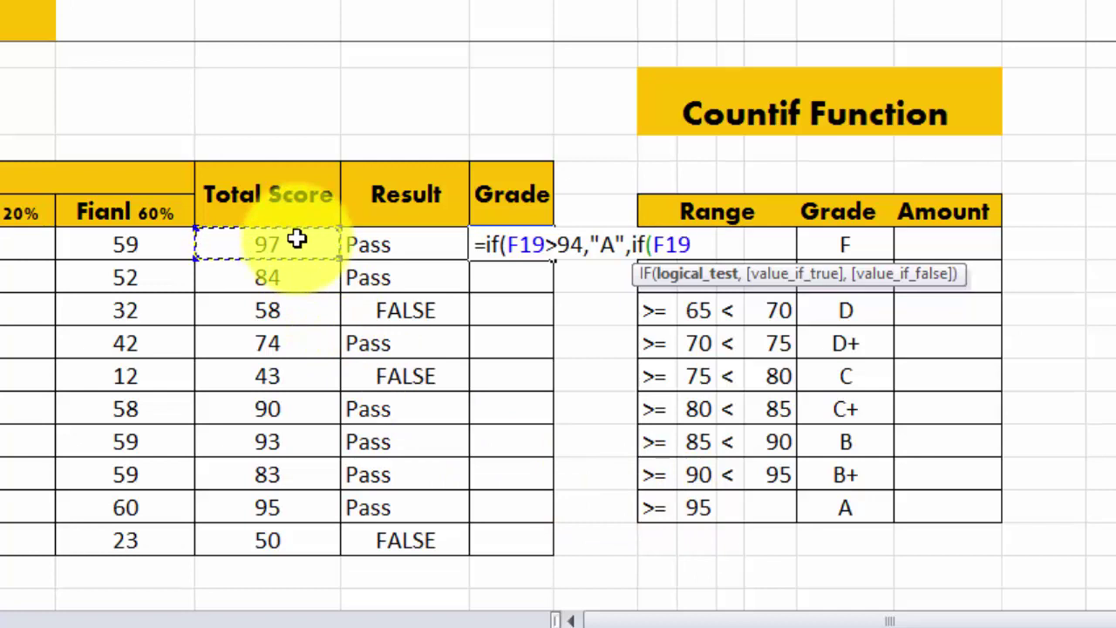
{"action": "type", "text": ">"}
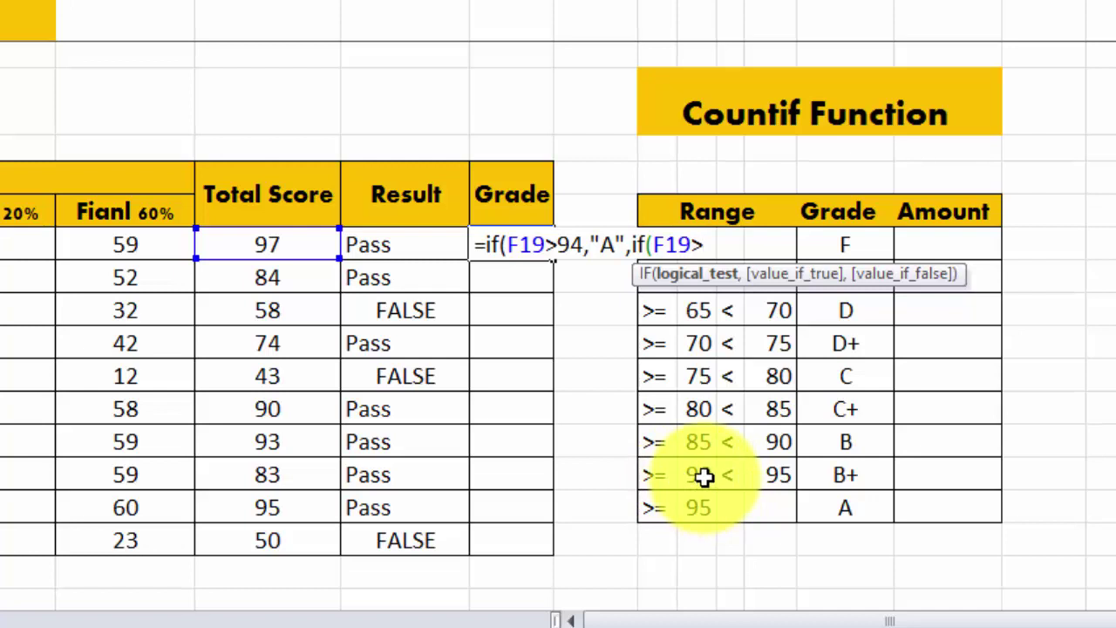
{"action": "type", "text": "89"}
{"action": "type", "text": ","}
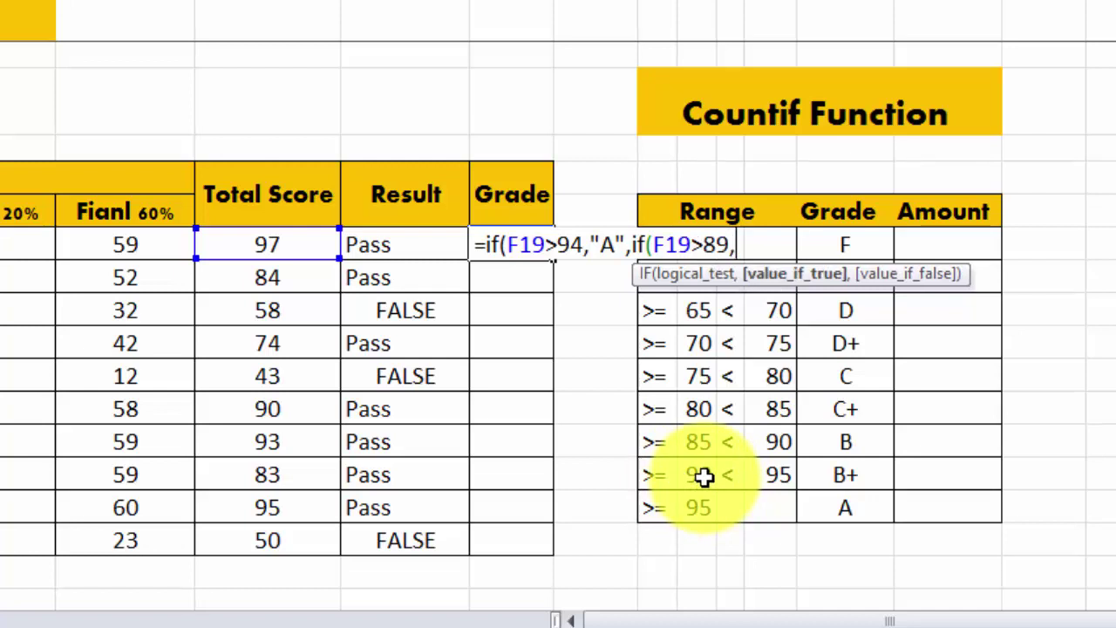
{"action": "type", "text": "\"B+"}
{"action": "type", "text": "\","}
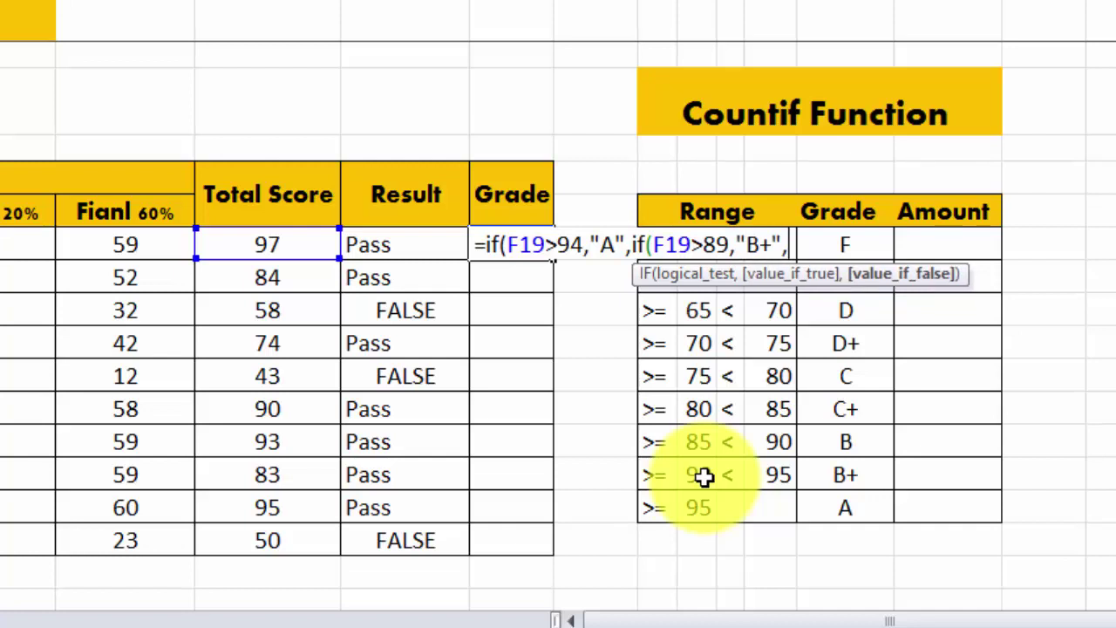
{"action": "type", "text": "if"}
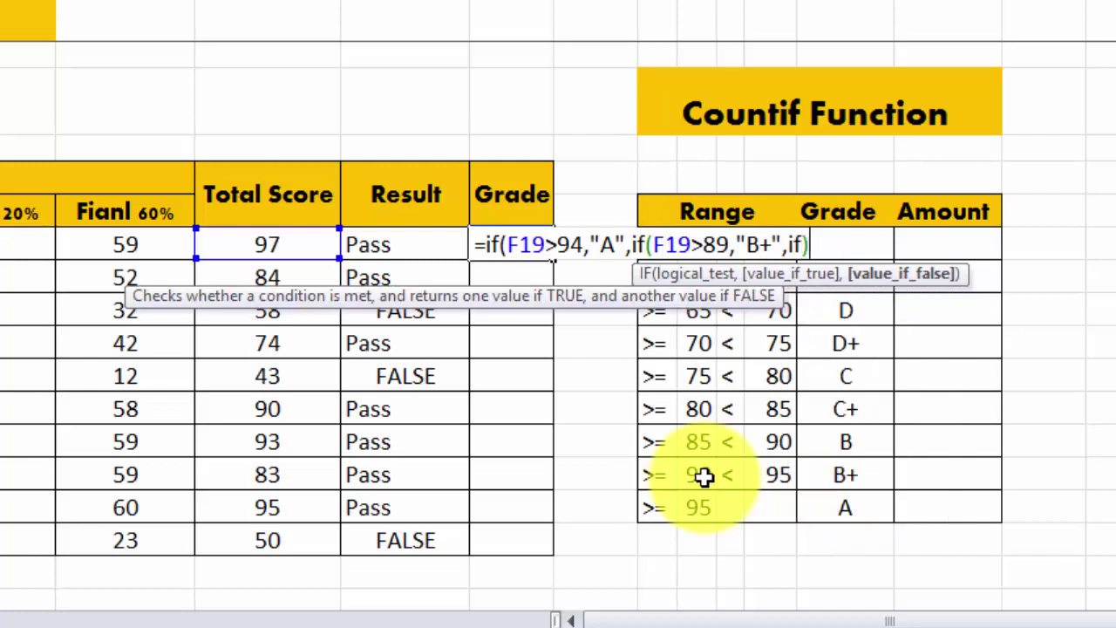
{"action": "type", "text": "("}
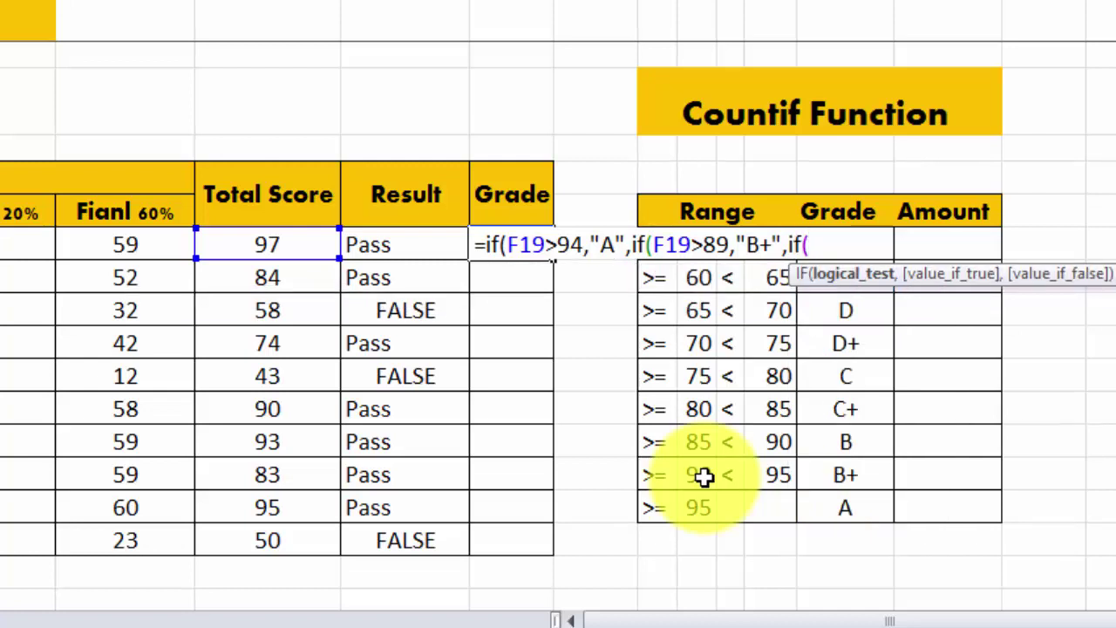
{"action": "left_click", "coordinate": [284, 248]}
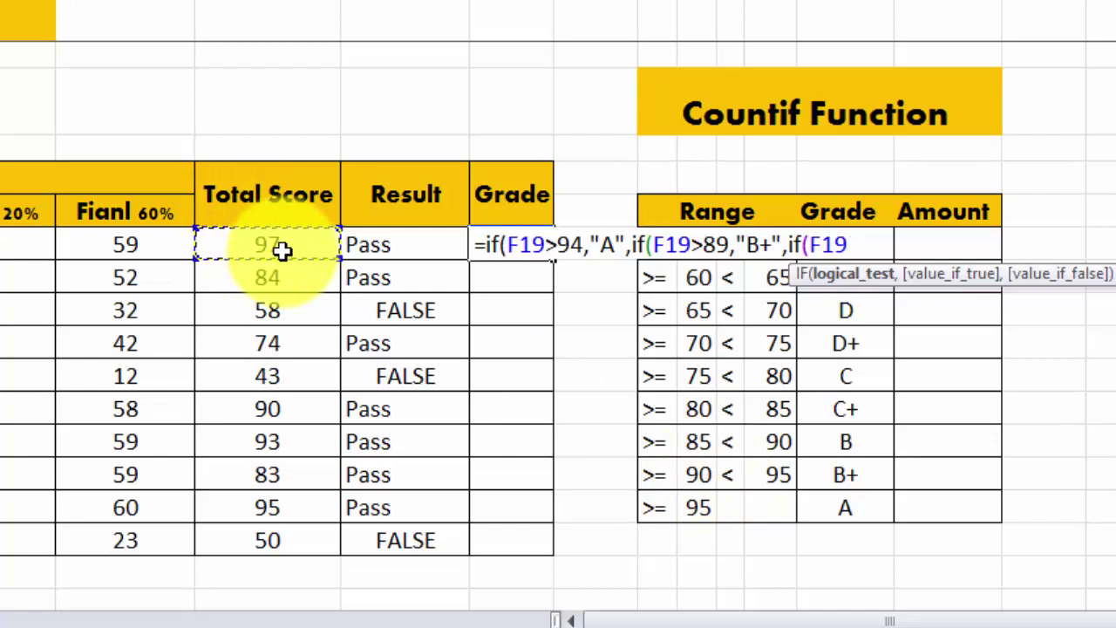
{"action": "type", "text": ">"}
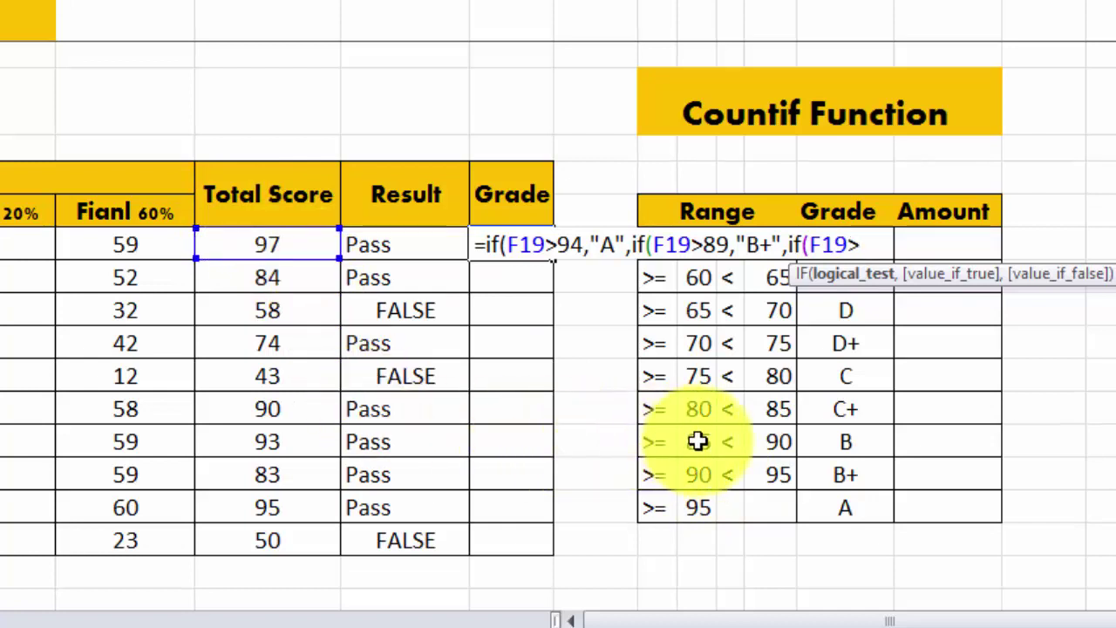
{"action": "type", "text": "8"}
{"action": "type", "text": "4"}
{"action": "type", "text": ","}
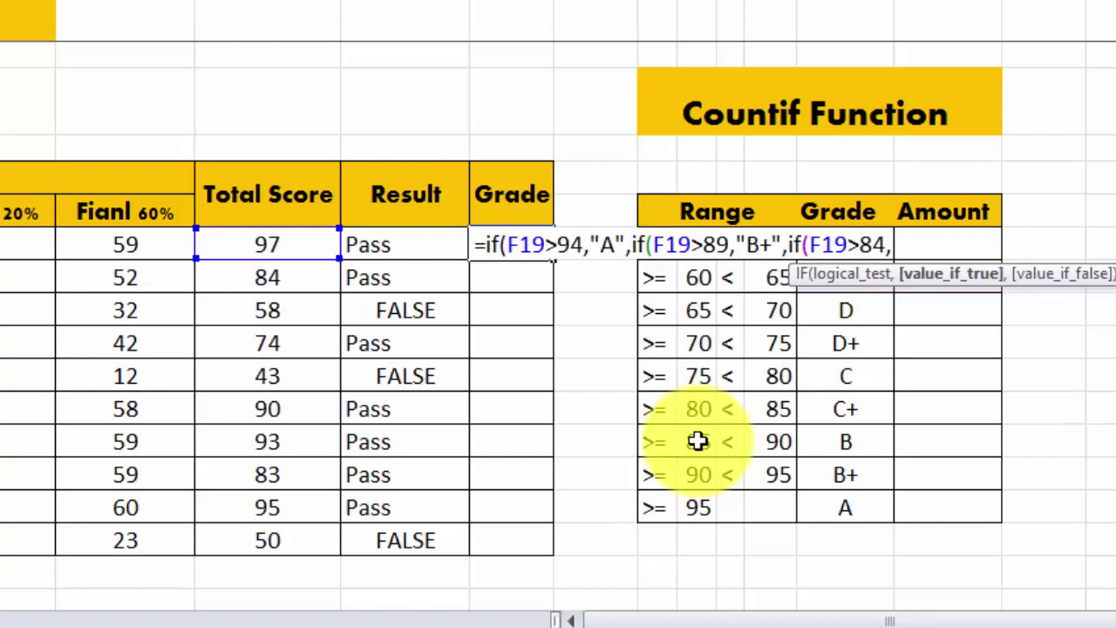
{"action": "type", "text": "\"B\""}
{"action": "type", "text": ",if"}
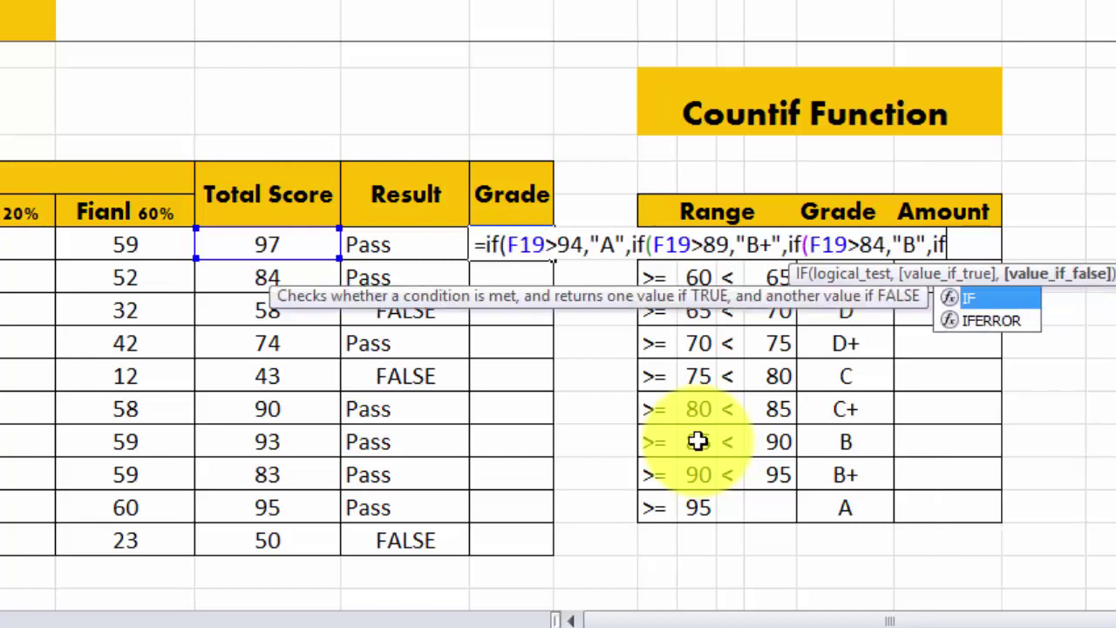
{"action": "type", "text": "("}
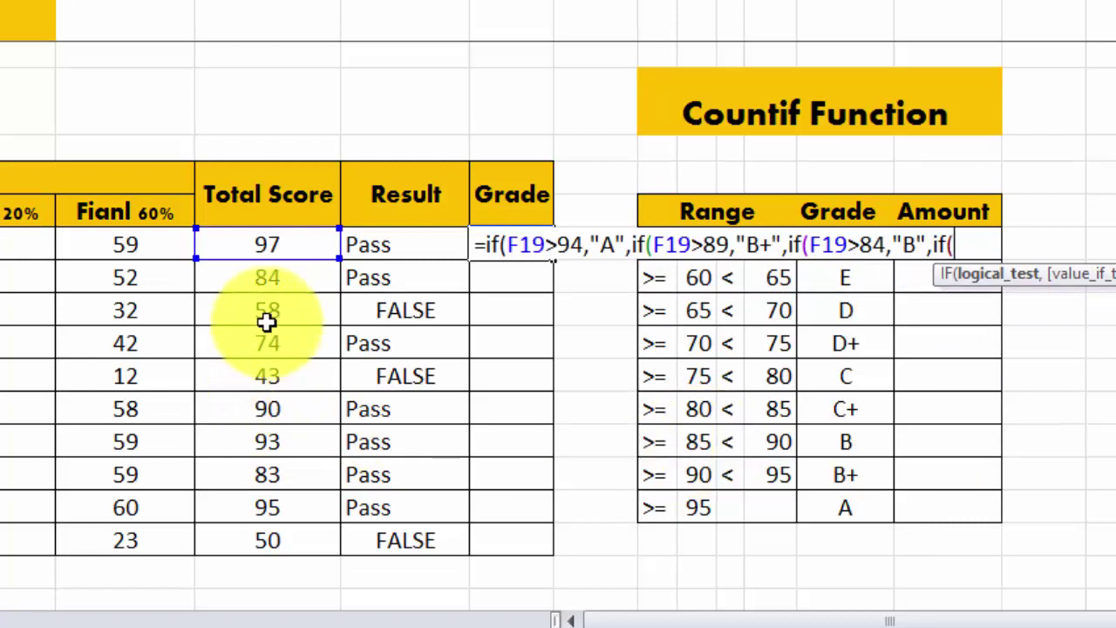
{"action": "left_click", "coordinate": [293, 244]}
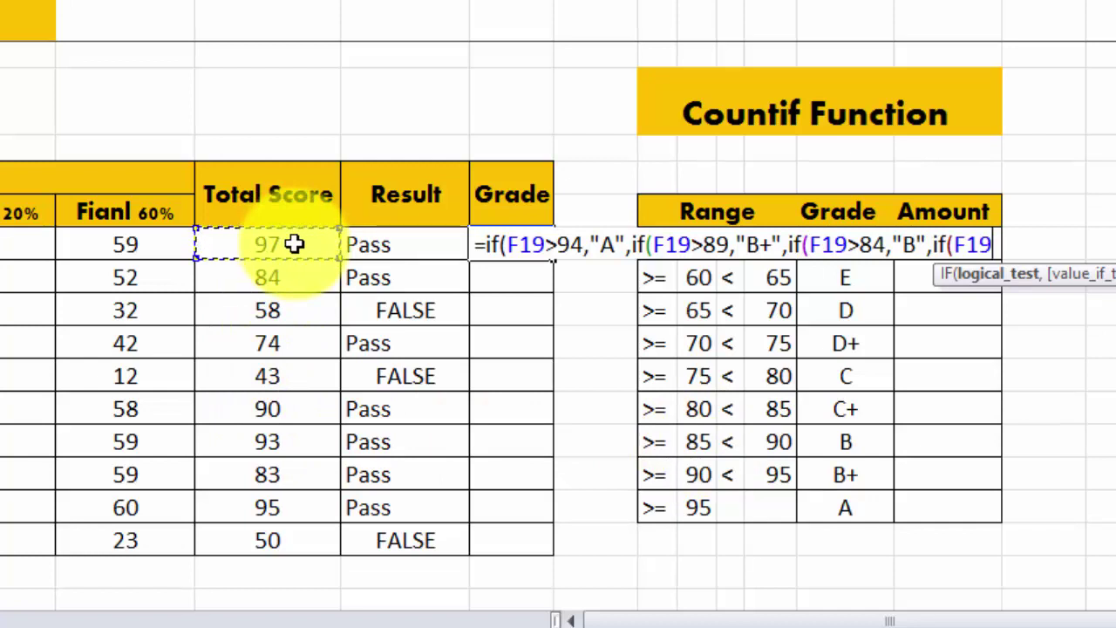
{"action": "type", "text": ">"}
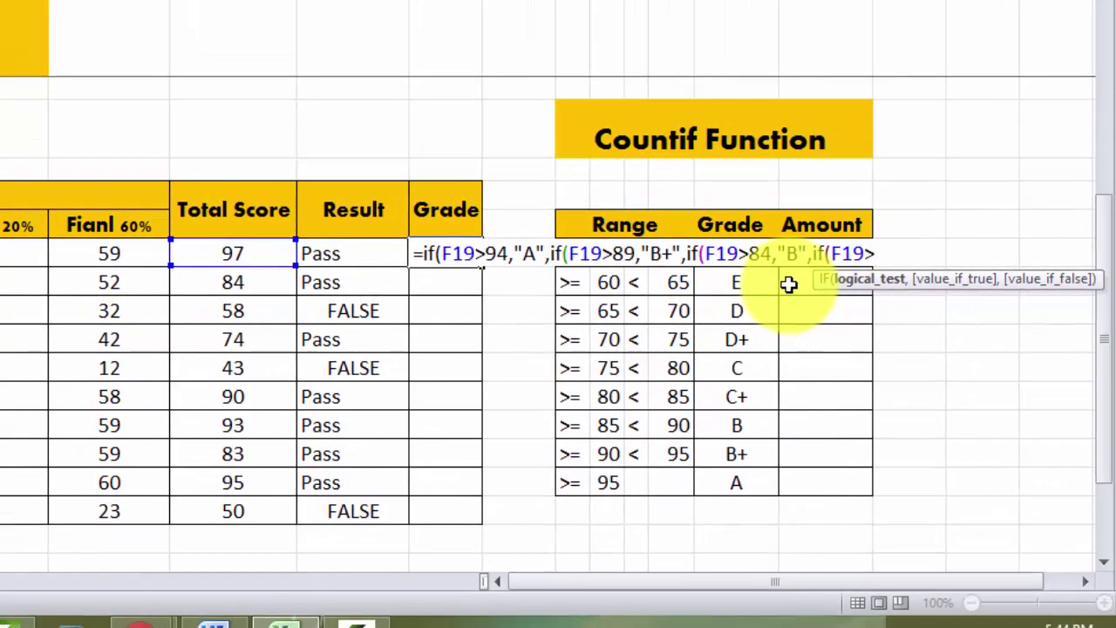
- Extend the nested IF with C+ above 79 and C above 74, starting another IF on F19
{"action": "type", "text": "79"}
{"action": "type", "text": ","}
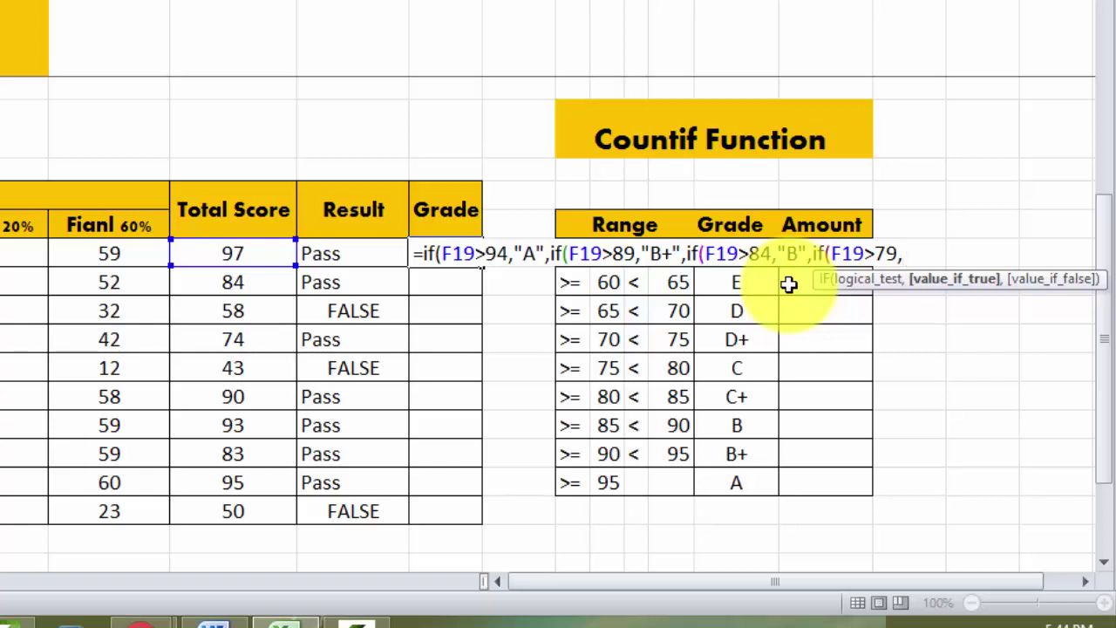
{"action": "type", "text": "\"C+"}
{"action": "type", "text": "\""}
{"action": "type", "text": ",if"}
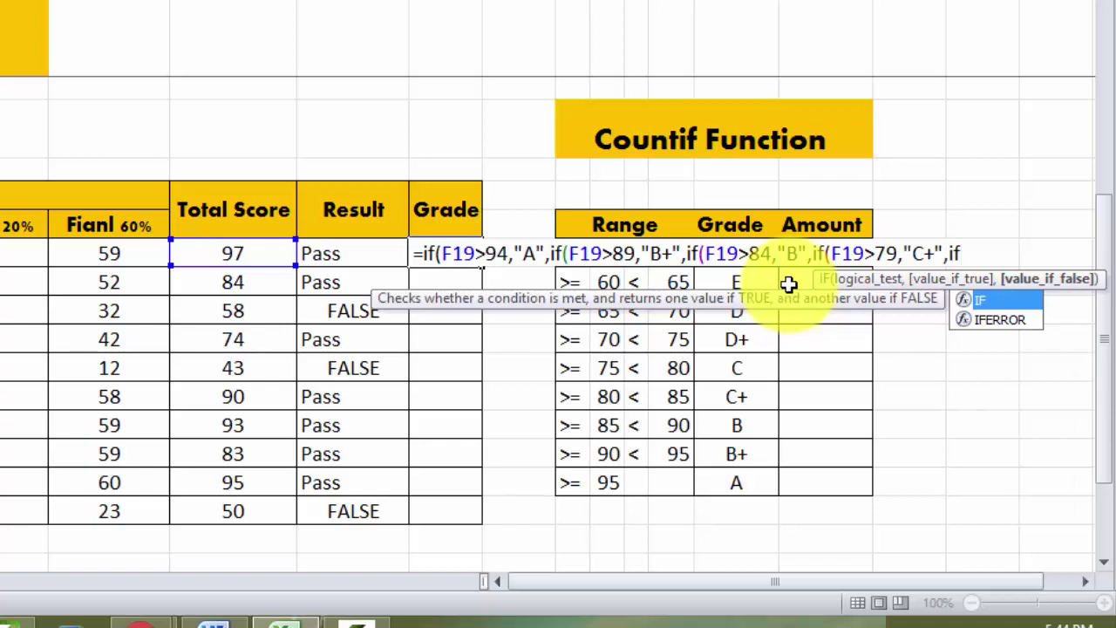
{"action": "type", "text": "("}
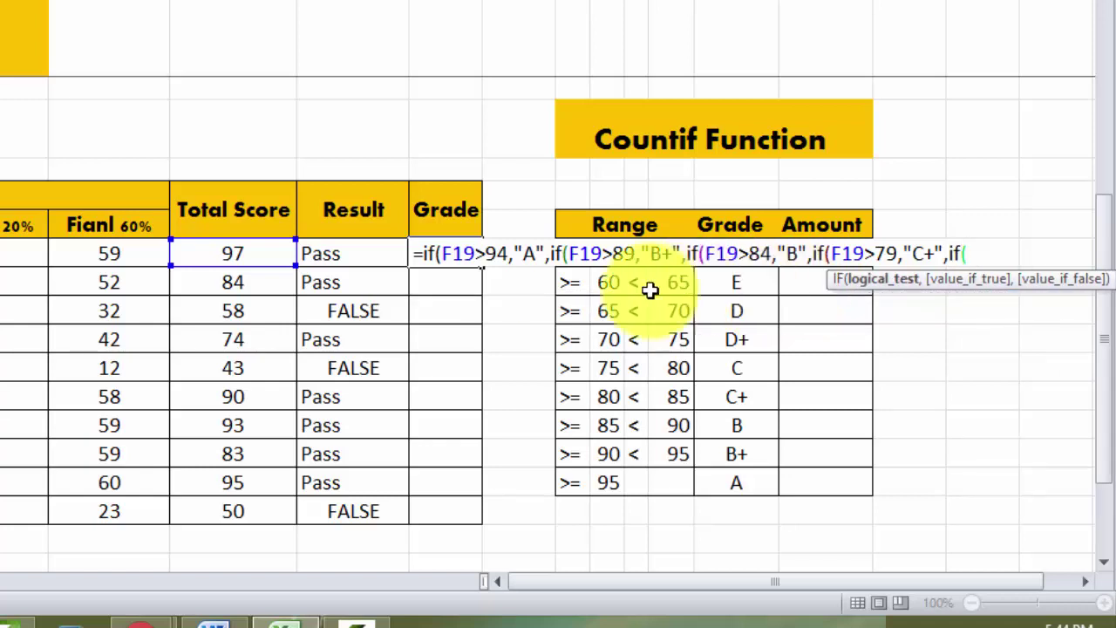
{"action": "left_click", "coordinate": [228, 256]}
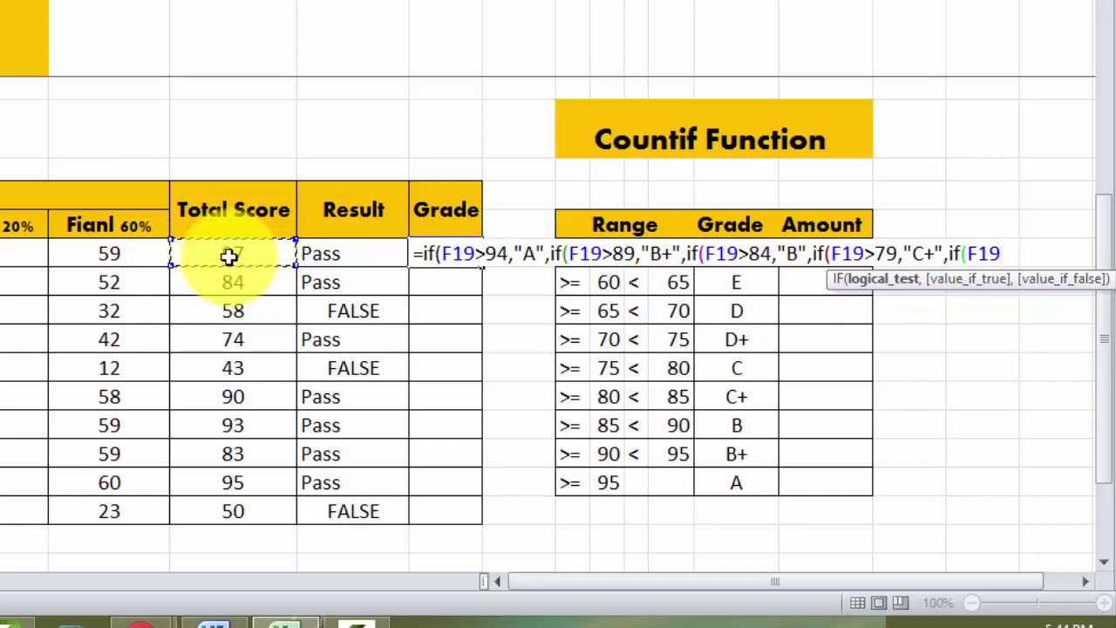
{"action": "type", "text": ">"}
{"action": "type", "text": "7"}
{"action": "type", "text": "4,"}
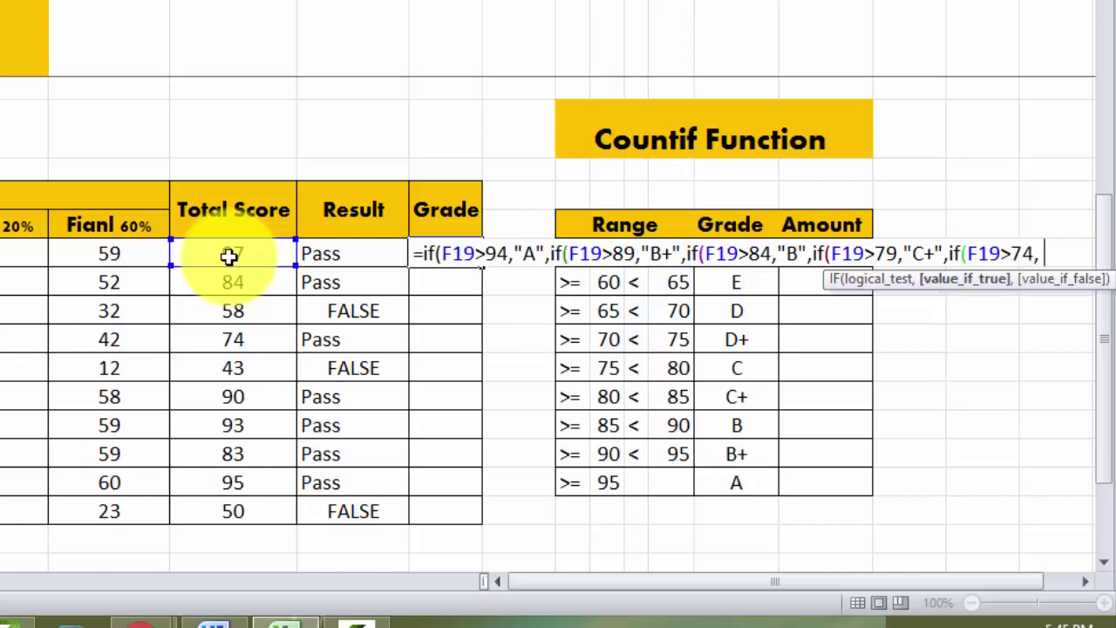
{"action": "key", "text": "BackSpace"}
{"action": "type", "text": "\""}
{"action": "type", "text": "C"}
{"action": "type", "text": "\""}
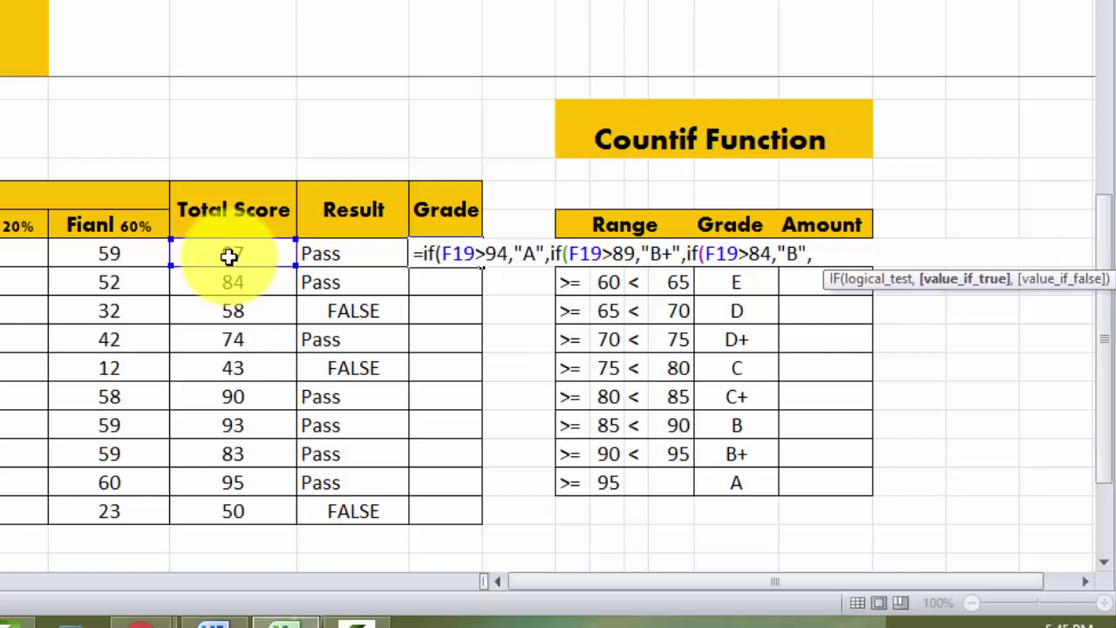
{"action": "type", "text": ",if("}
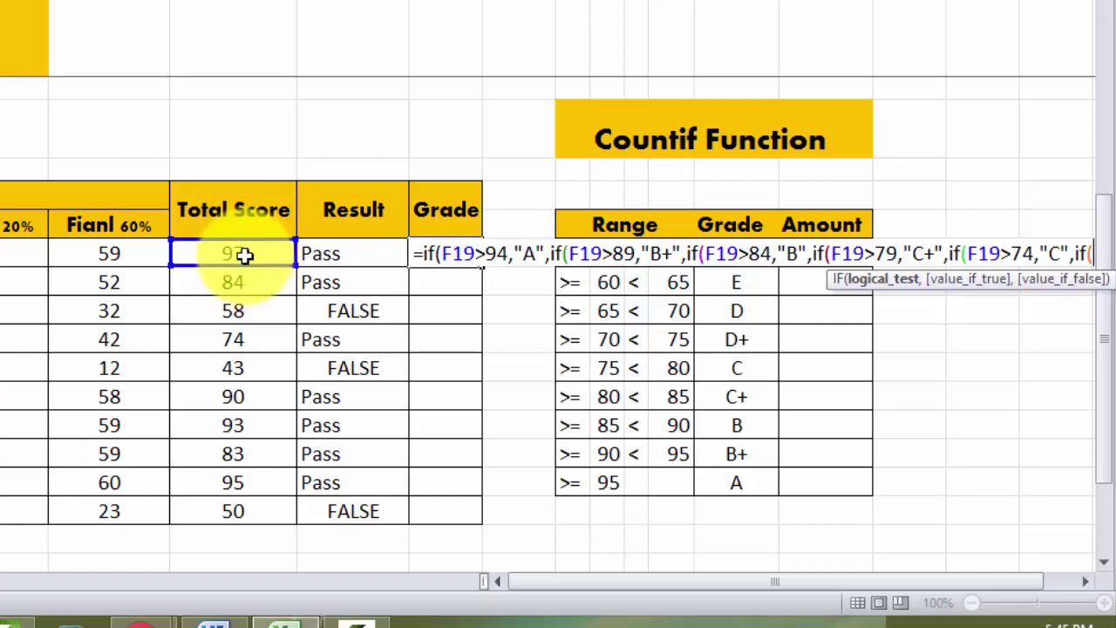
{"action": "left_click", "coordinate": [244, 253]}
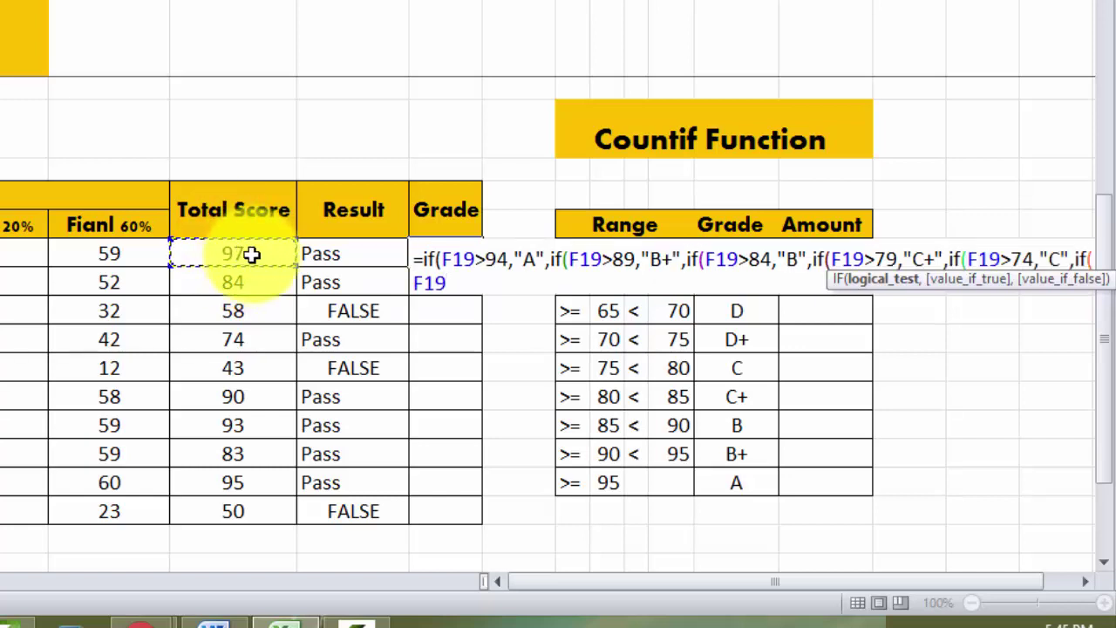
- Add D+ above 69 and D above 64 to the nested grade formula
{"action": "type", "text": ">"}
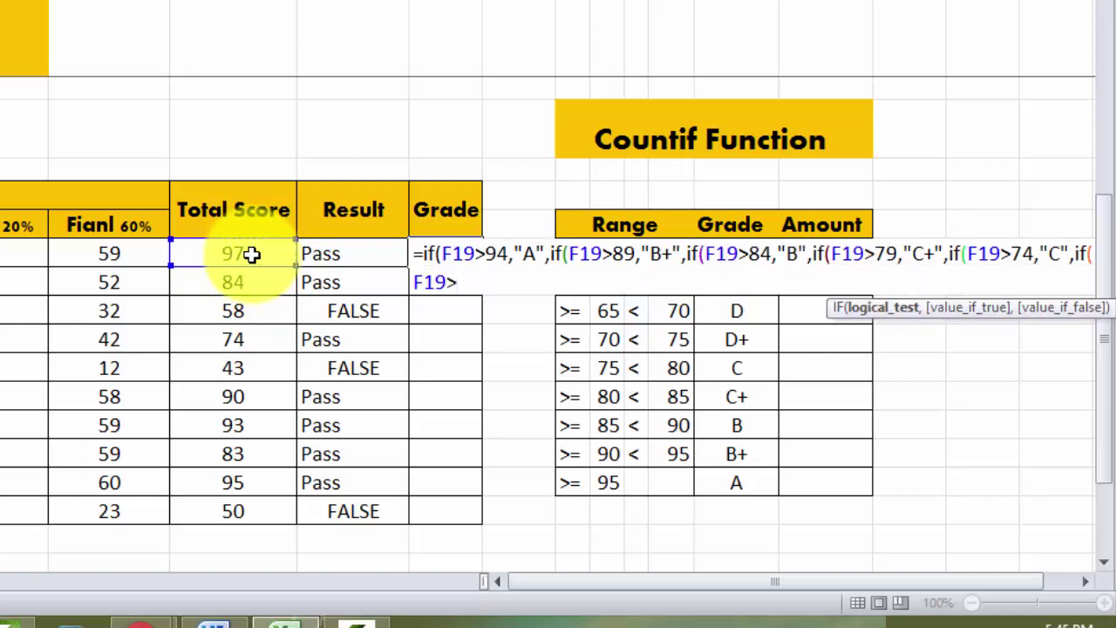
{"action": "type", "text": "69"}
{"action": "type", "text": ","}
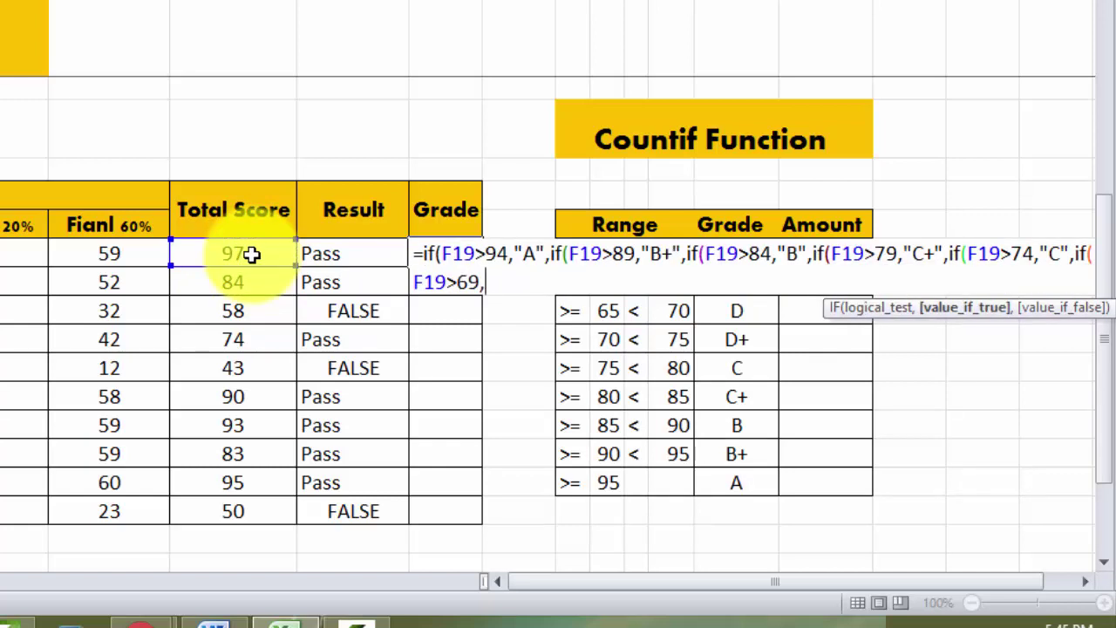
{"action": "type", "text": "\""}
{"action": "type", "text": "D+"}
{"action": "type", "text": "\","}
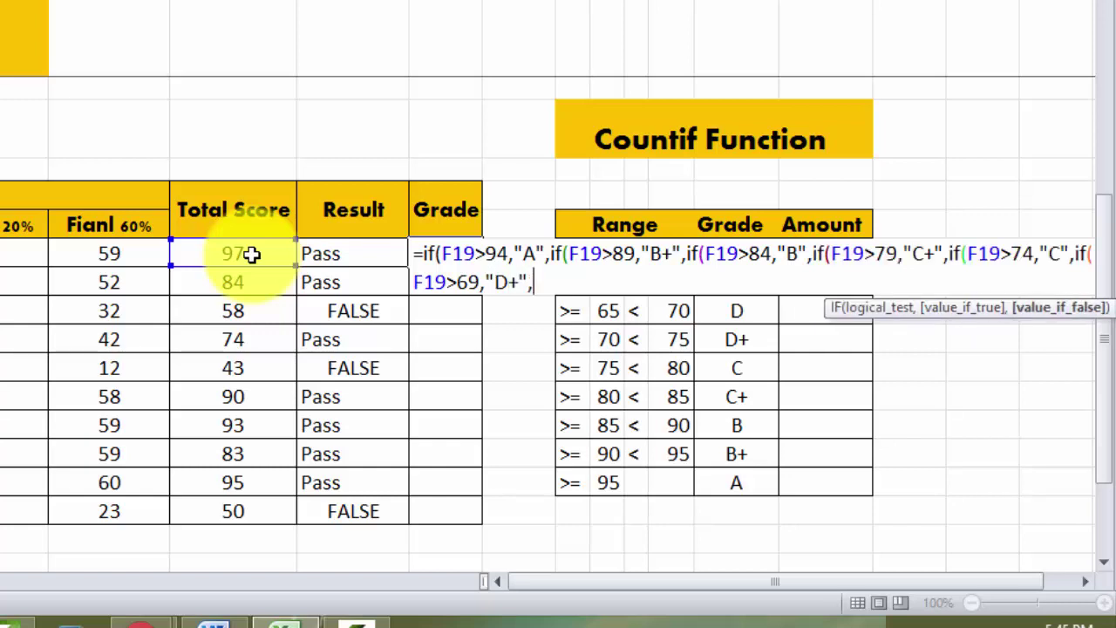
{"action": "type", "text": "if("}
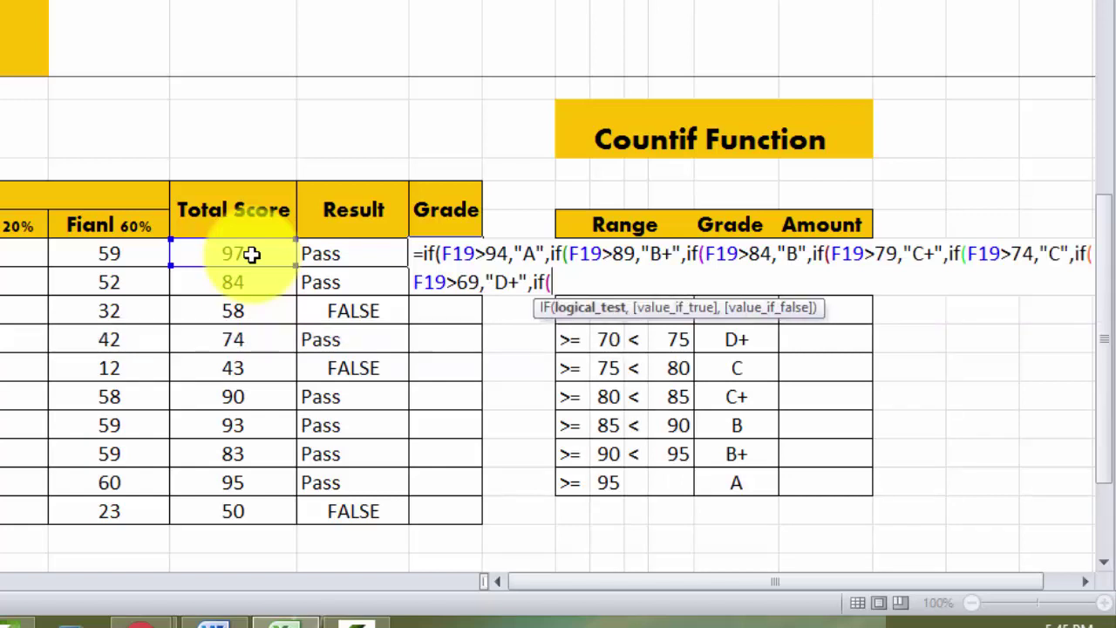
{"action": "left_click", "coordinate": [251, 253]}
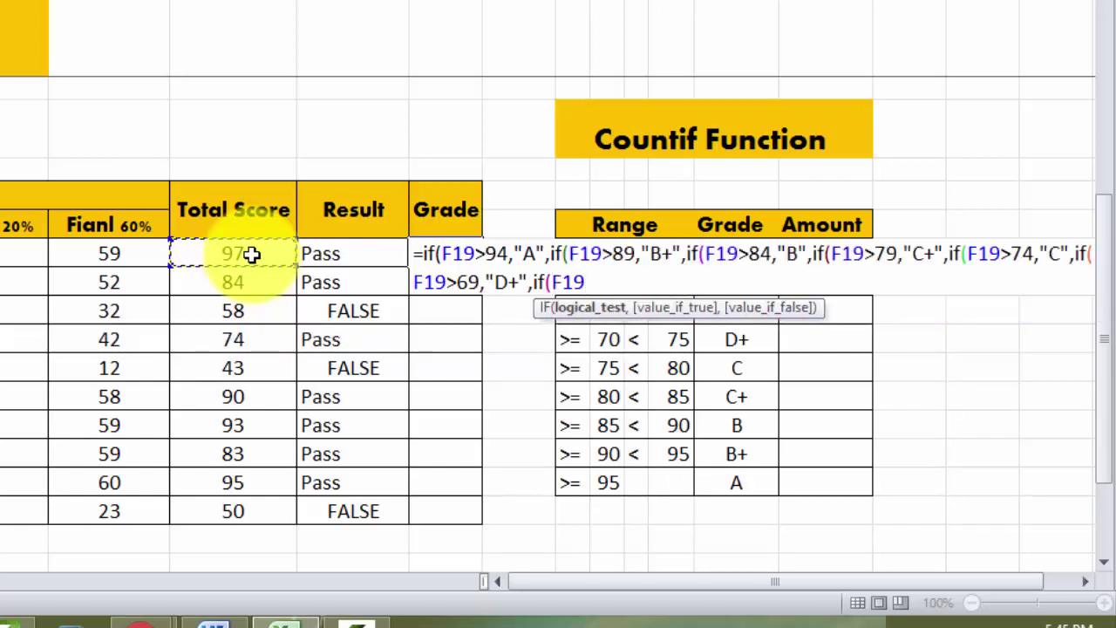
{"action": "type", "text": ":F19"}
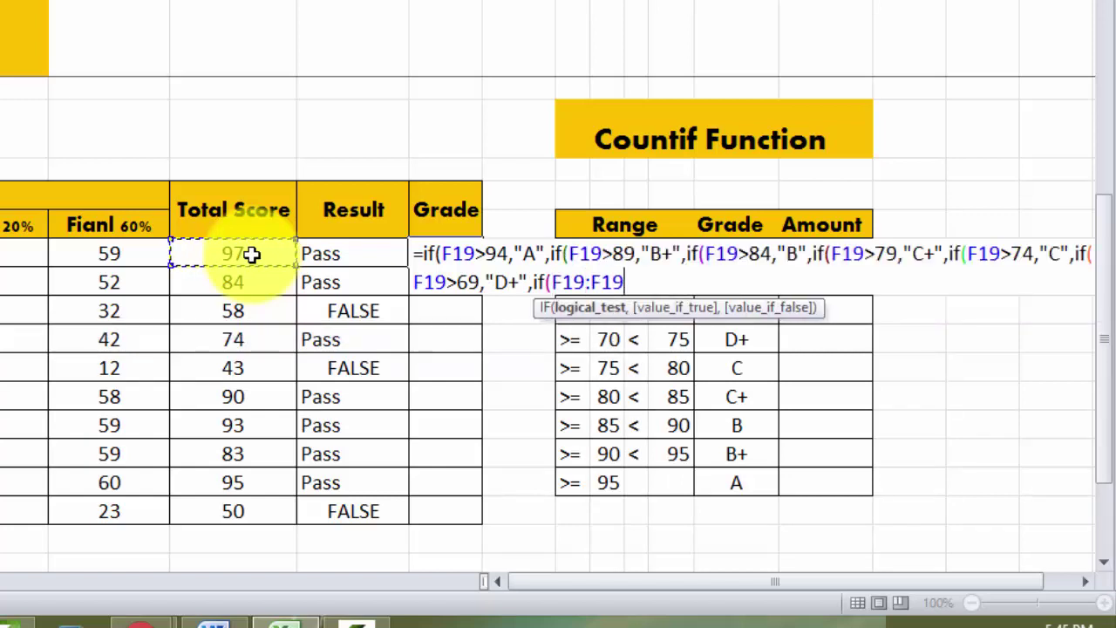
{"action": "key", "text": "BackSpace"}
{"action": "key", "text": "BackSpace"}
{"action": "key", "text": "BackSpace"}
{"action": "key", "text": "BackSpace"}
{"action": "type", "text": ">"}
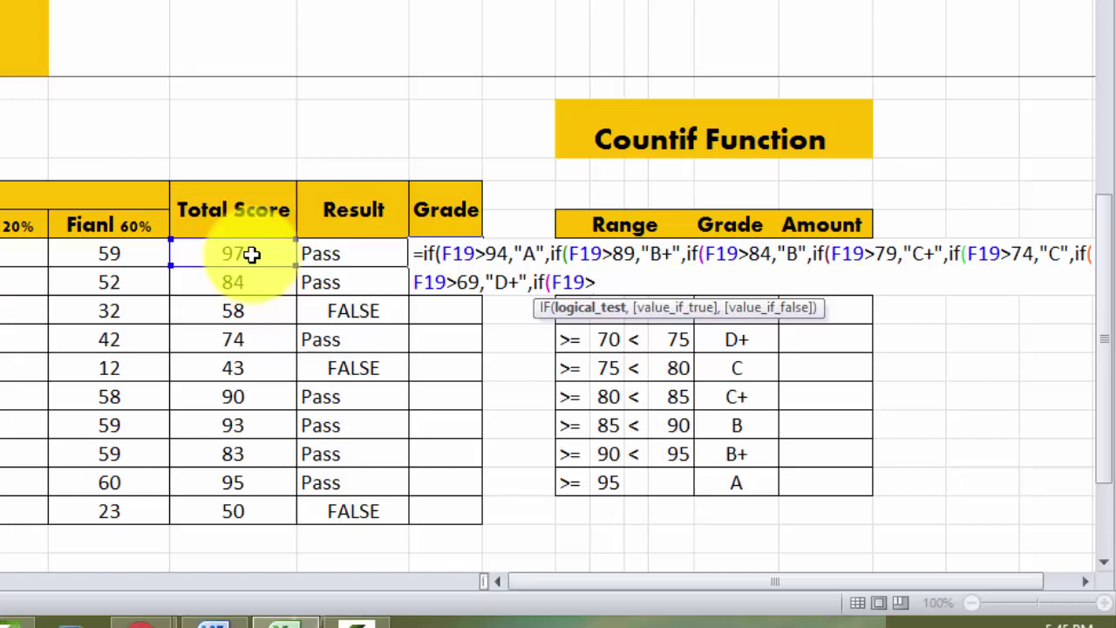
{"action": "type", "text": "64"}
{"action": "type", "text": ","}
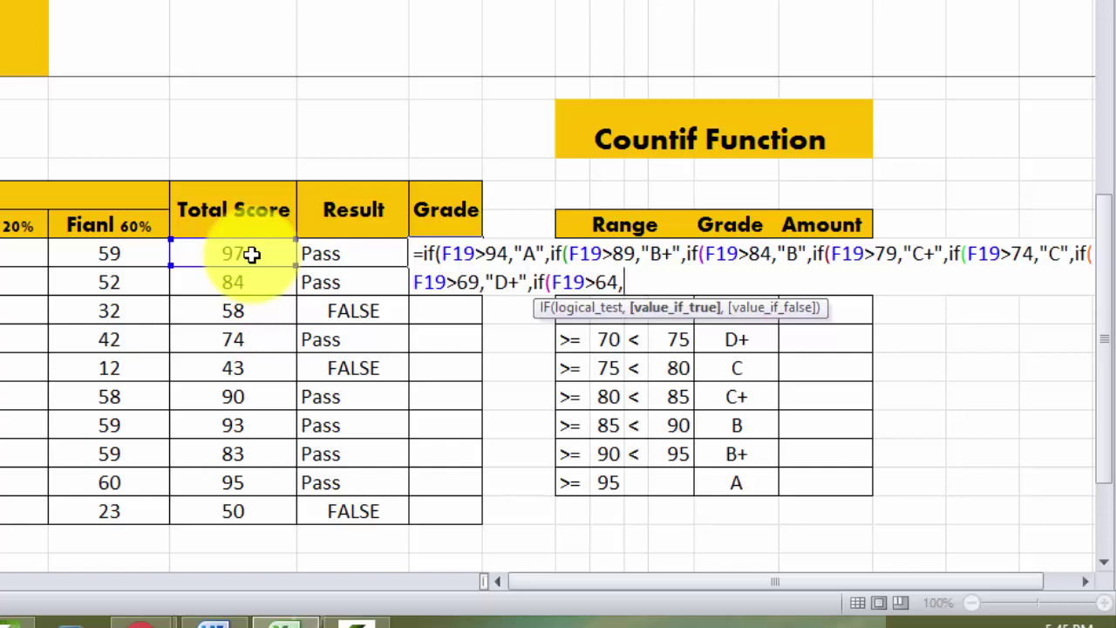
{"action": "type", "text": "\"D\""}
{"action": "type", "text": ",if"}
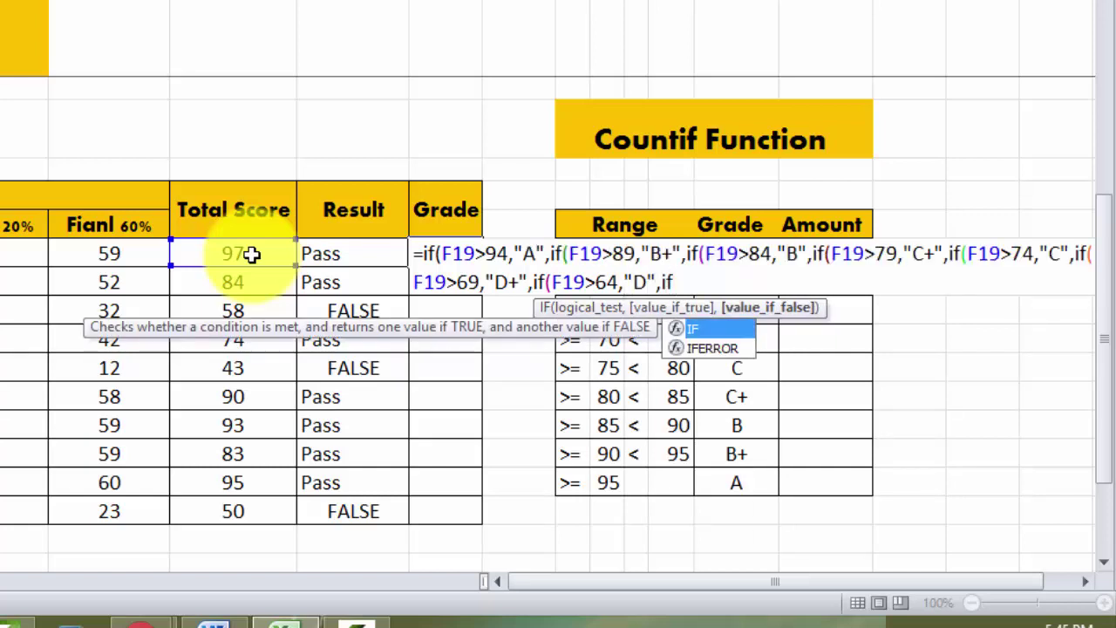
{"action": "type", "text": "("}
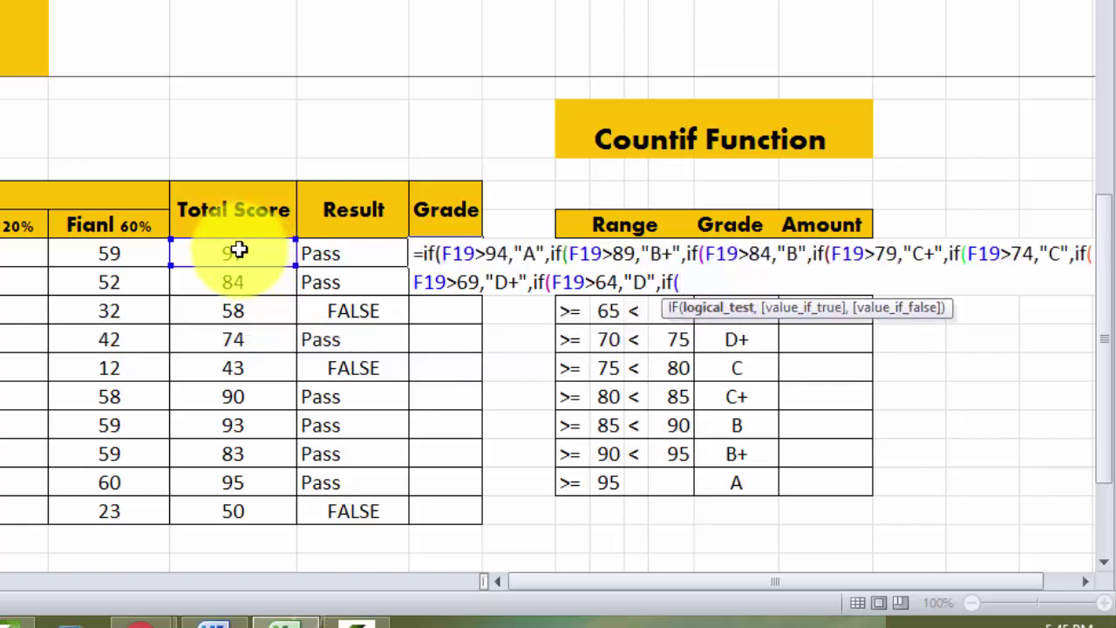
- Add E above 59, fixing typos, and open one more IF
{"action": "left_click", "coordinate": [237, 252]}
{"action": "type", "text": ">"}
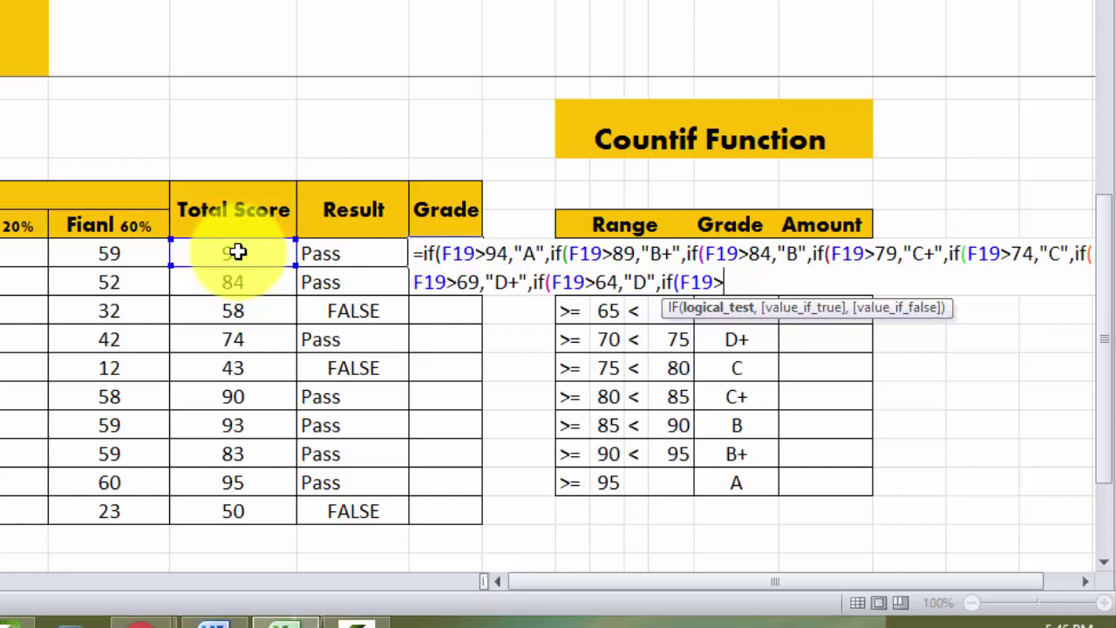
{"action": "type", "text": "59"}
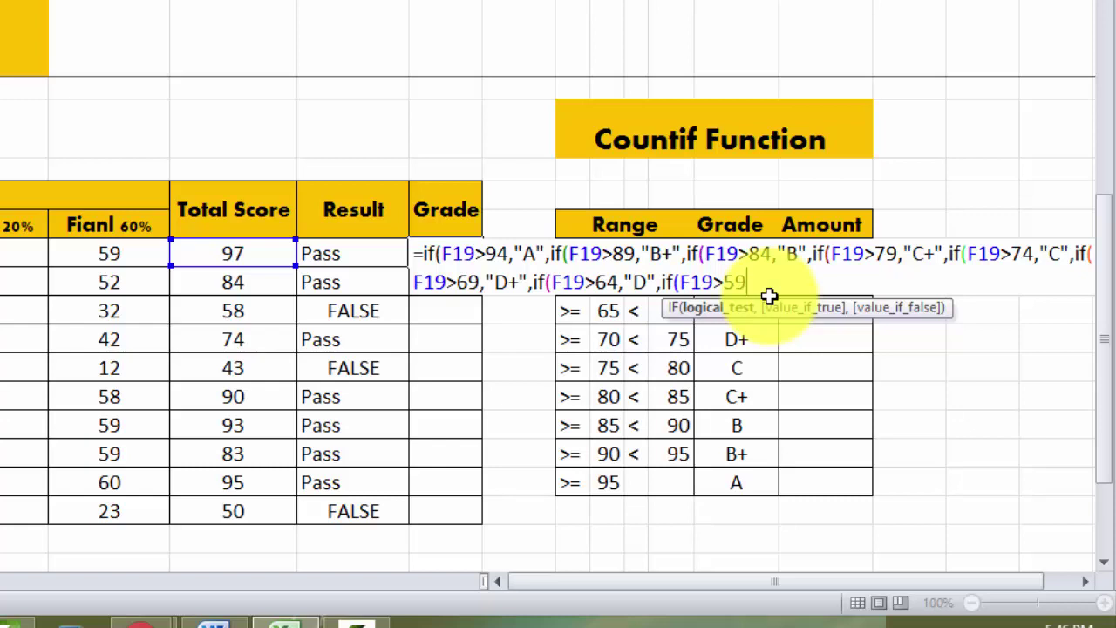
{"action": "type", "text": ","}
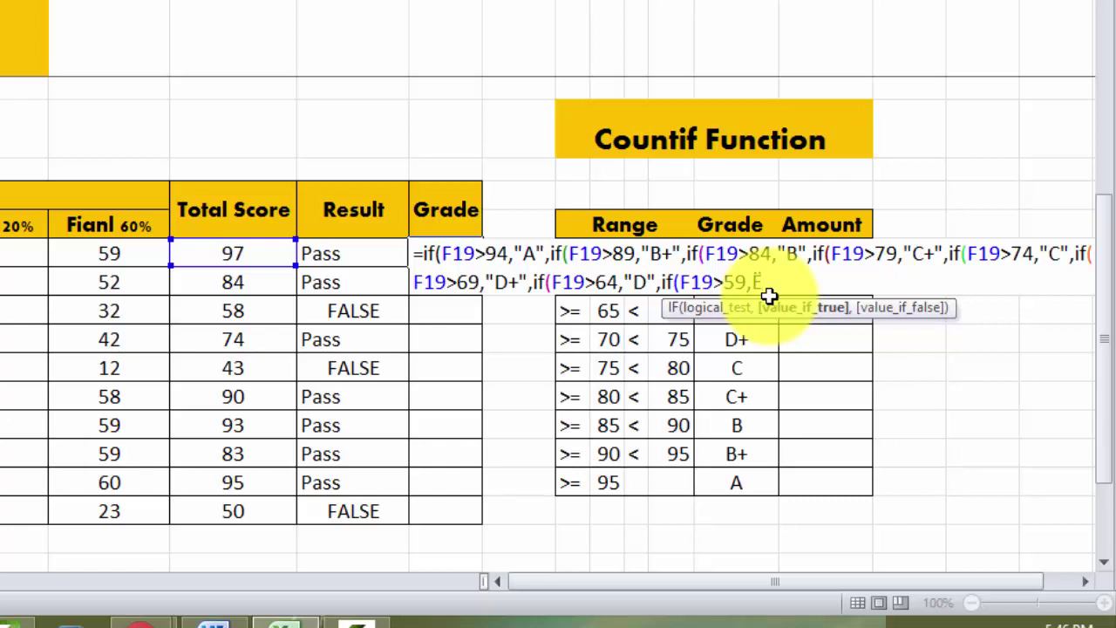
{"action": "type", "text": "E"}
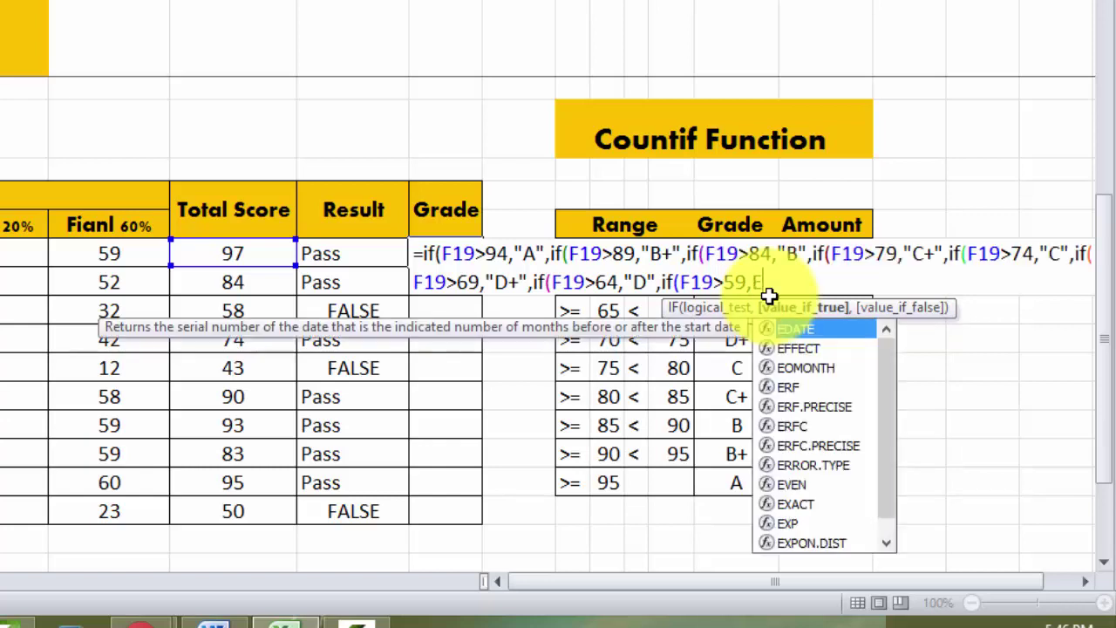
{"action": "key", "text": "BackSpace"}
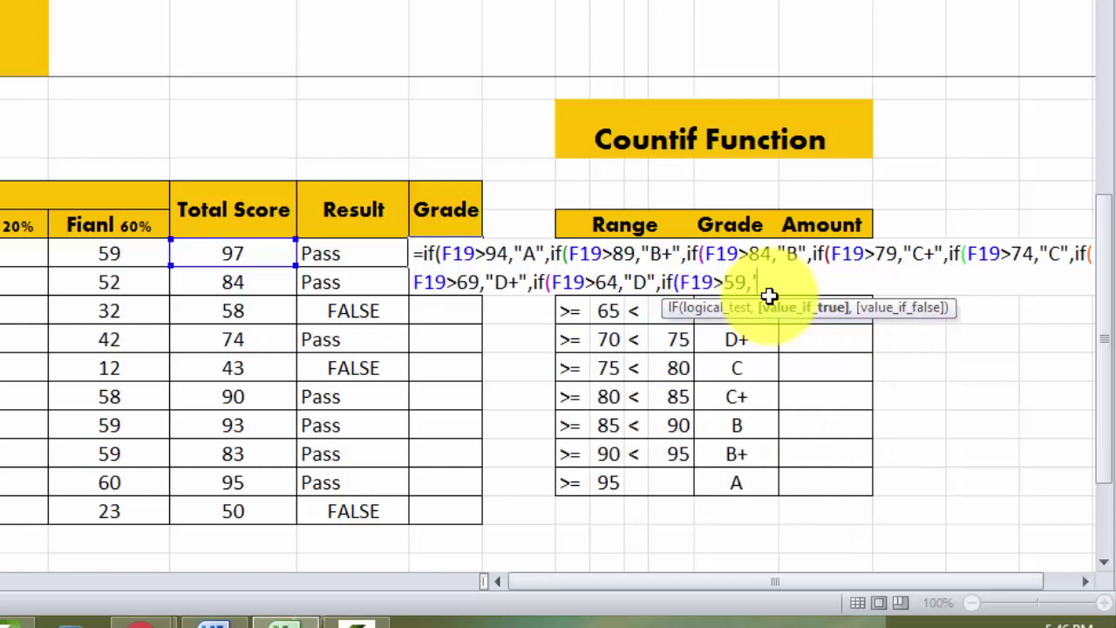
{"action": "type", "text": "\"E"}
{"action": "key", "text": "BackSpace"}
{"action": "type", "text": "\"F"}
{"action": "type", "text": "\""}
{"action": "type", "text": ",if"}
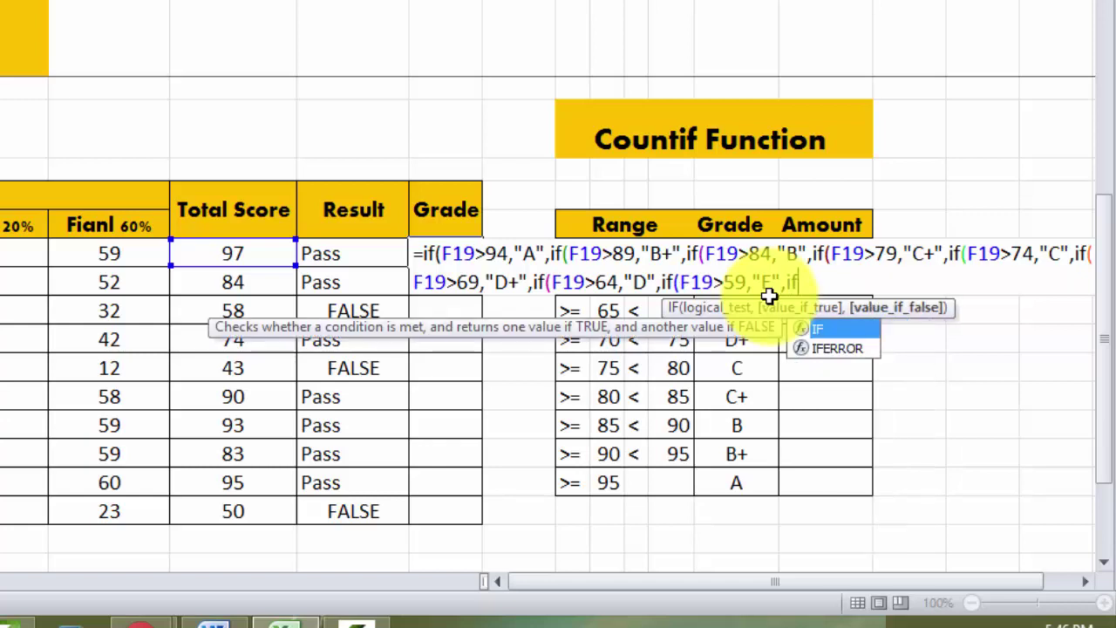
{"action": "type", "text": "("}
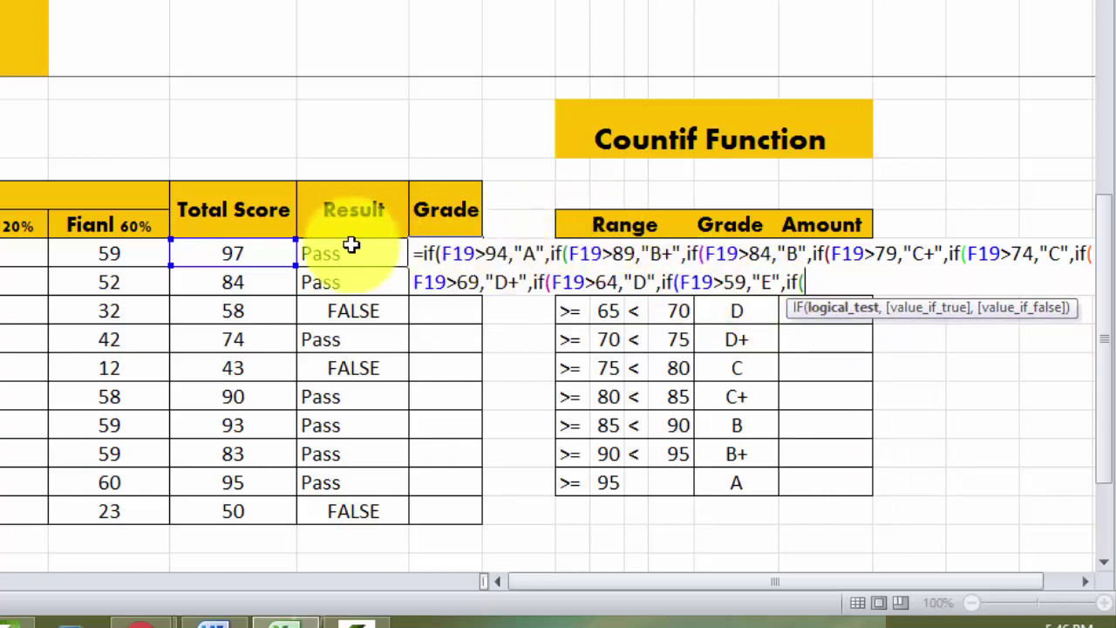
- Finish the formula with F below 60, close all parentheses and enter it, showing A
{"action": "left_click", "coordinate": [240, 252]}
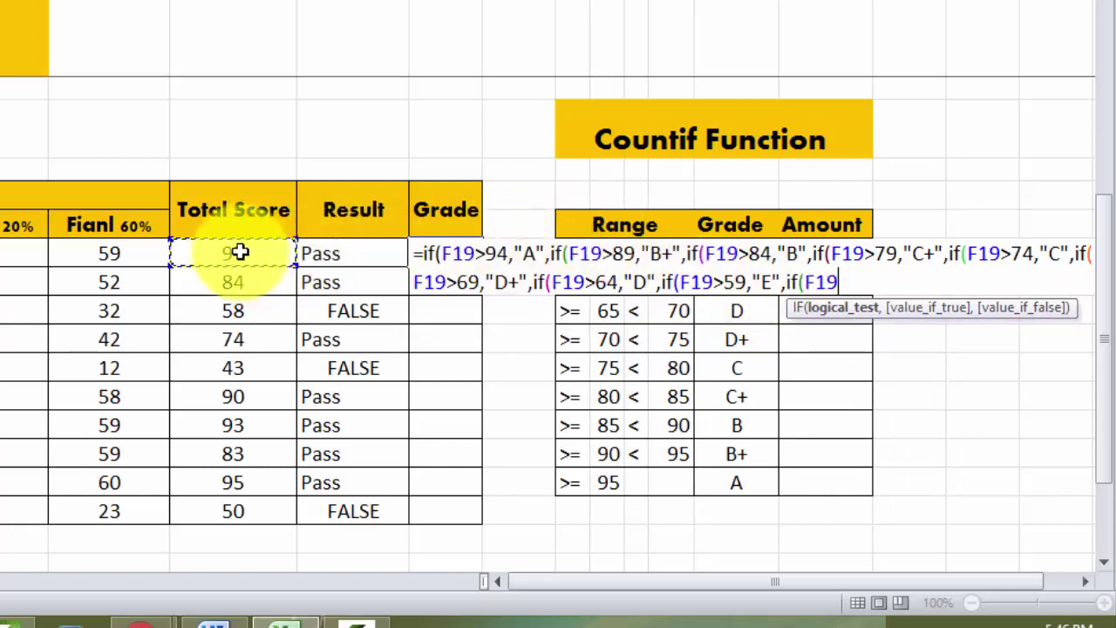
{"action": "type", "text": "<60"}
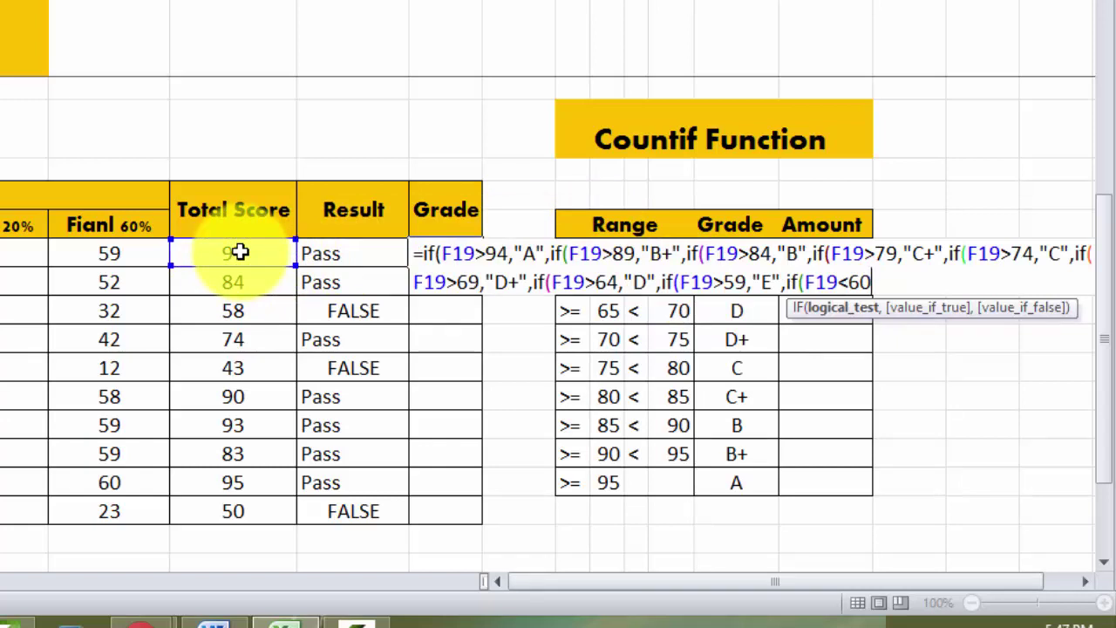
{"action": "type", "text": ","}
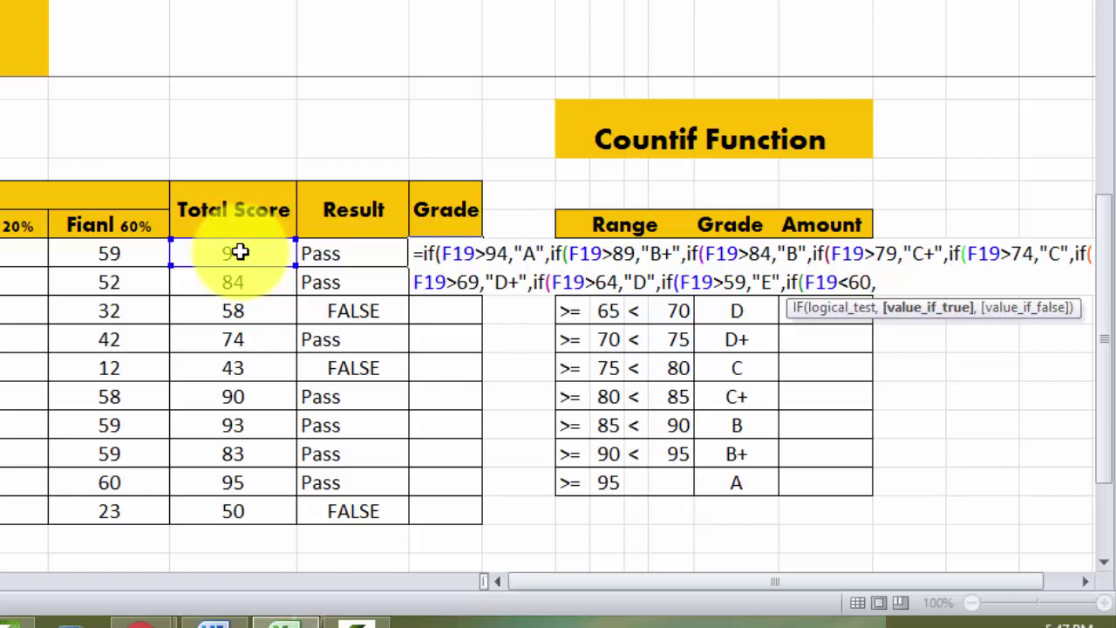
{"action": "type", "text": "\"\"F"}
{"action": "key", "text": "BackSpace"}
{"action": "key", "text": "BackSpace"}
{"action": "type", "text": "F"}
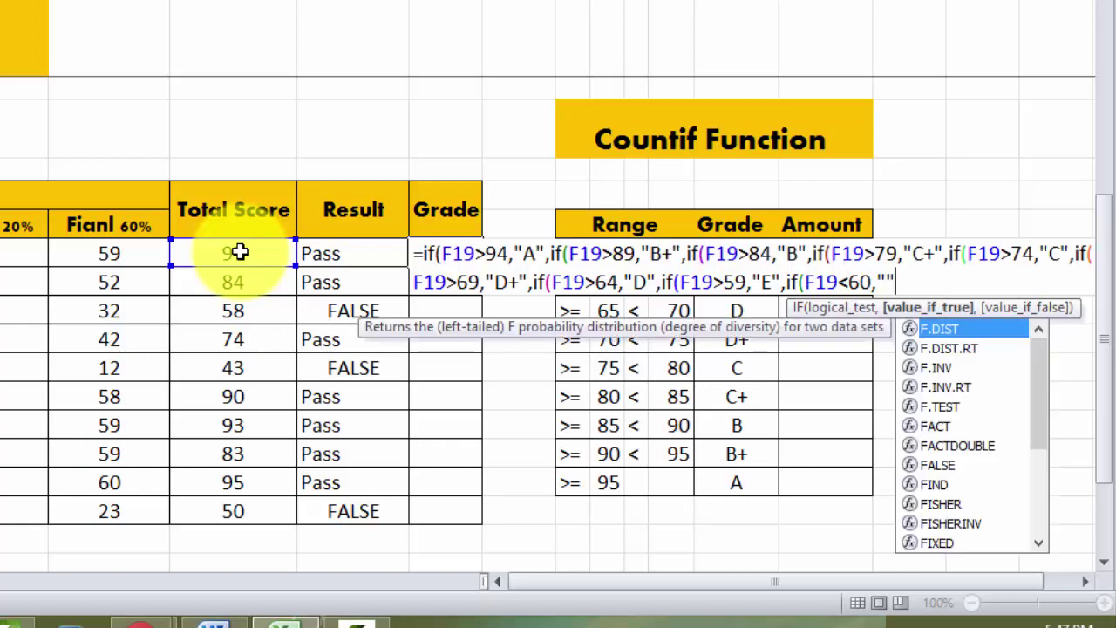
{"action": "key", "text": "BackSpace"}
{"action": "type", "text": "F"}
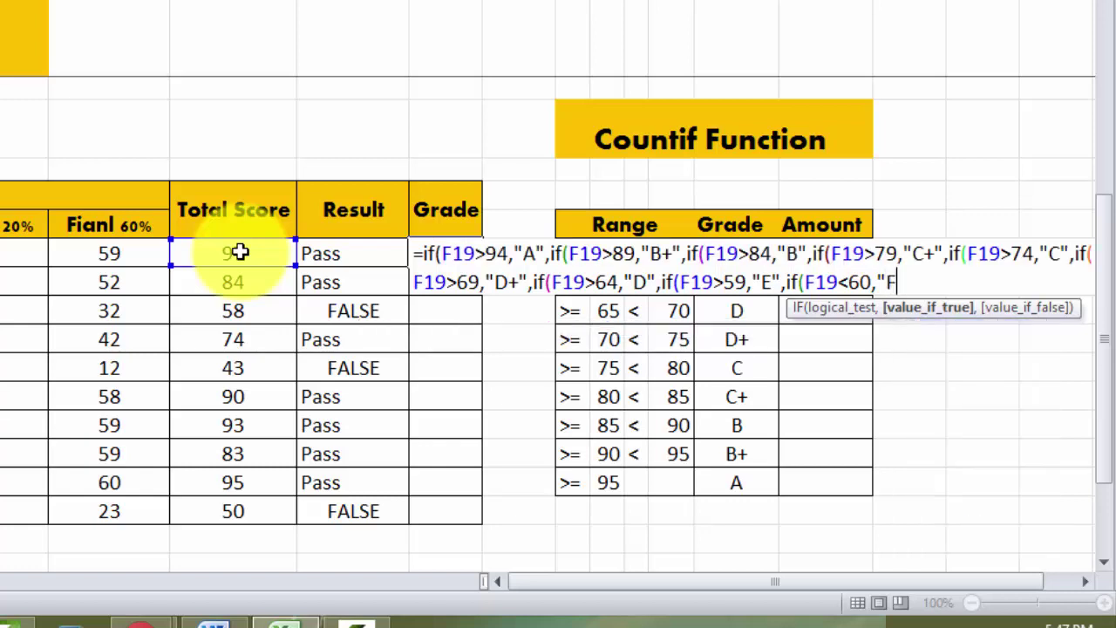
{"action": "type", "text": "\""}
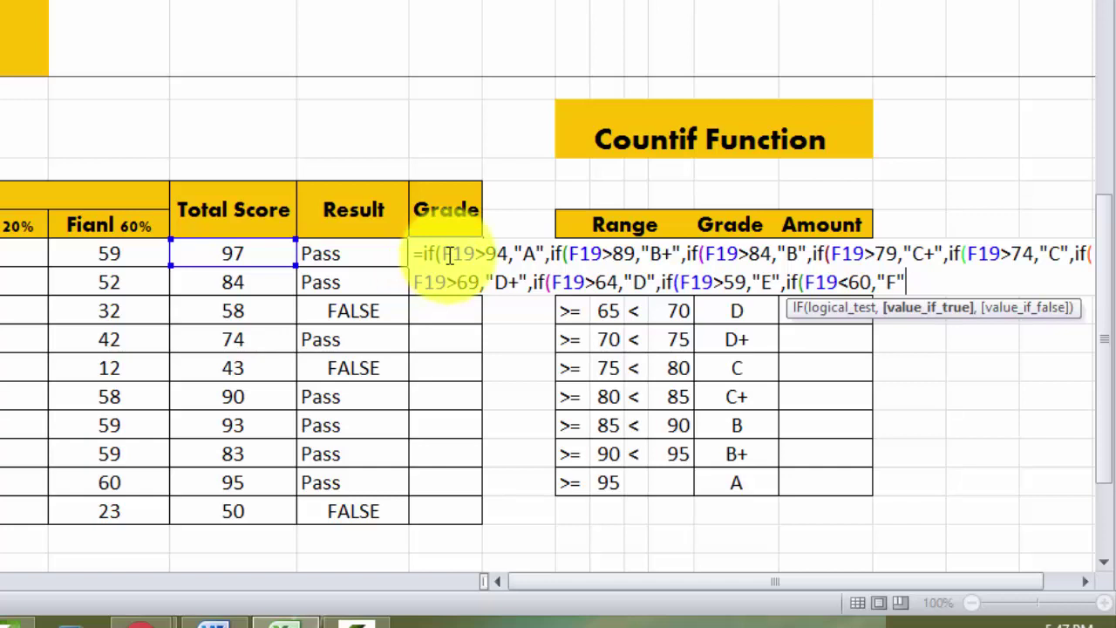
{"action": "type", "text": ")))"}
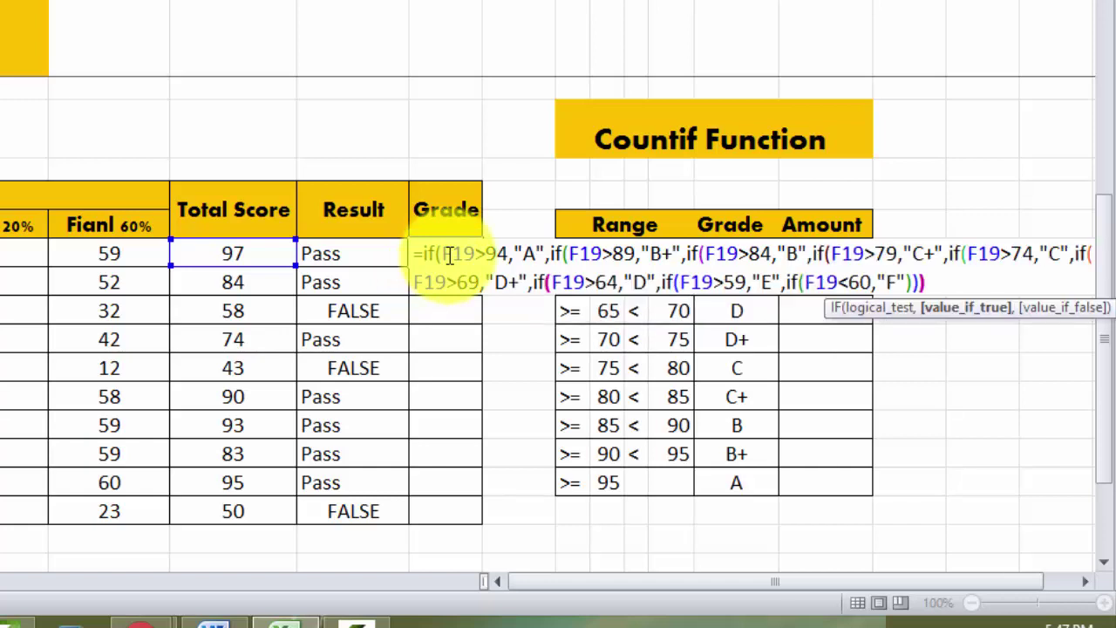
{"action": "type", "text": "))))"}
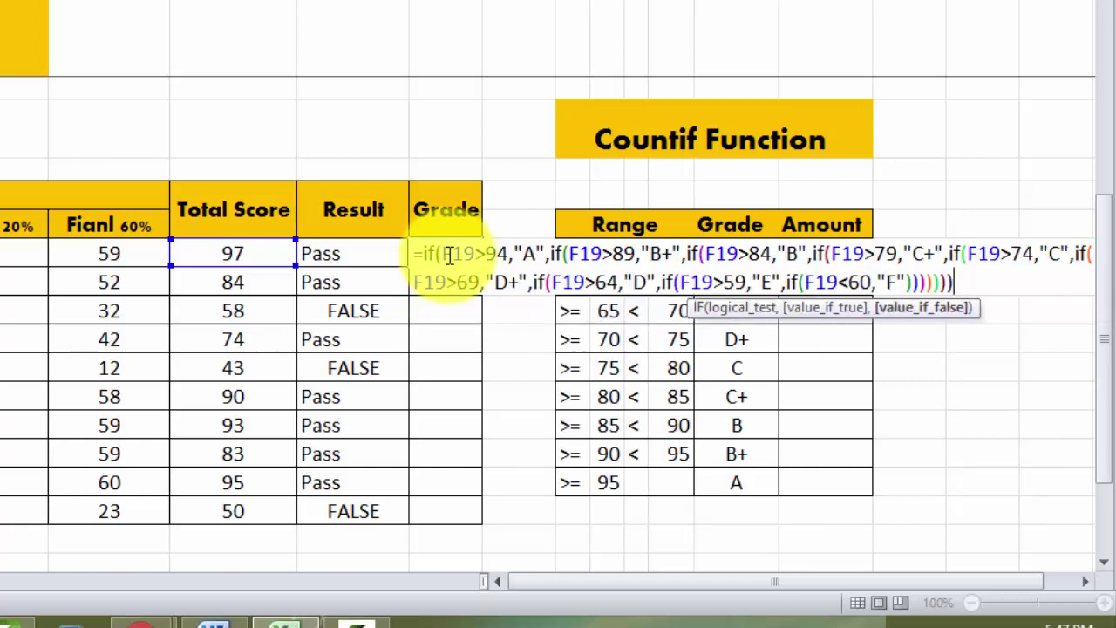
{"action": "type", "text": "))"}
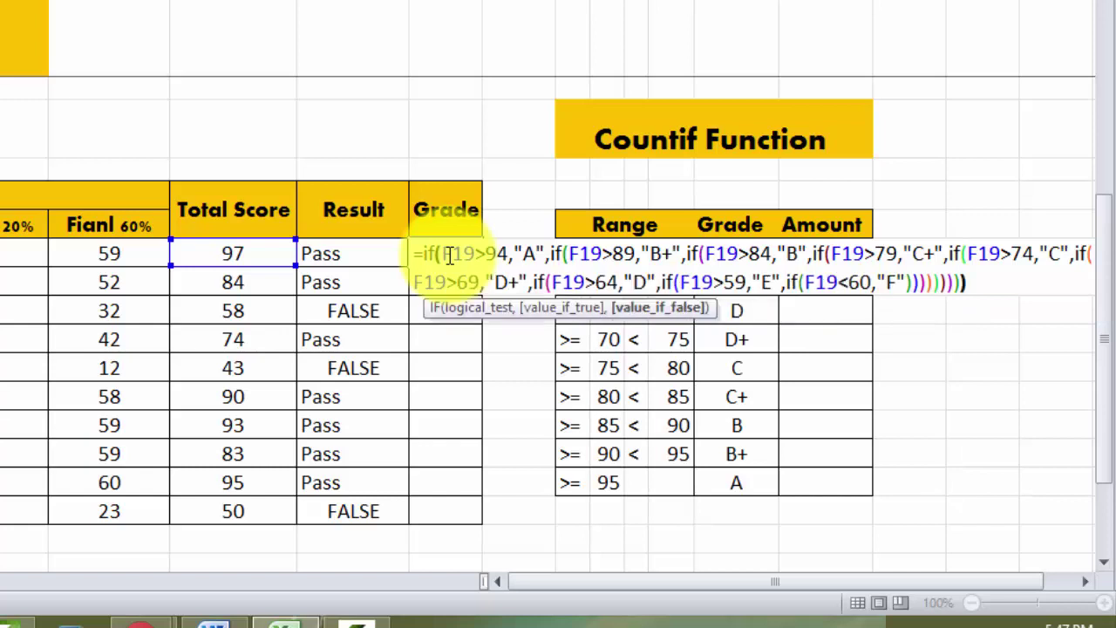
{"action": "type", "text": ")"}
{"action": "key", "text": "Return"}
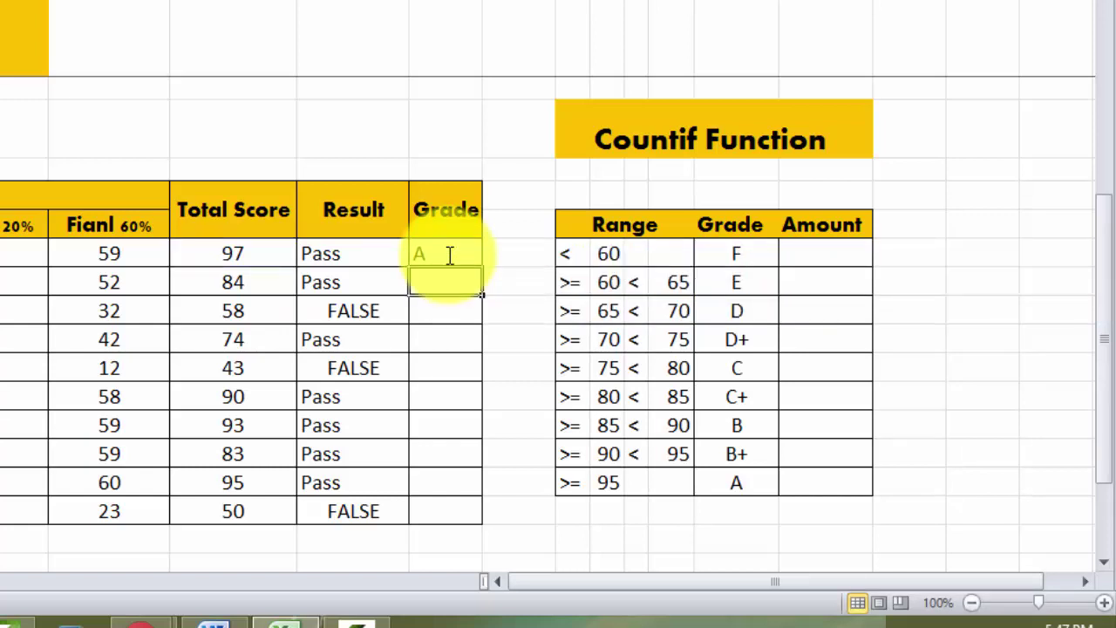
- Fill the grade formula down H19:H28, giving A, C+, F, D+, F, B+, B+, C+, A, F
{"action": "left_click", "coordinate": [449, 253]}
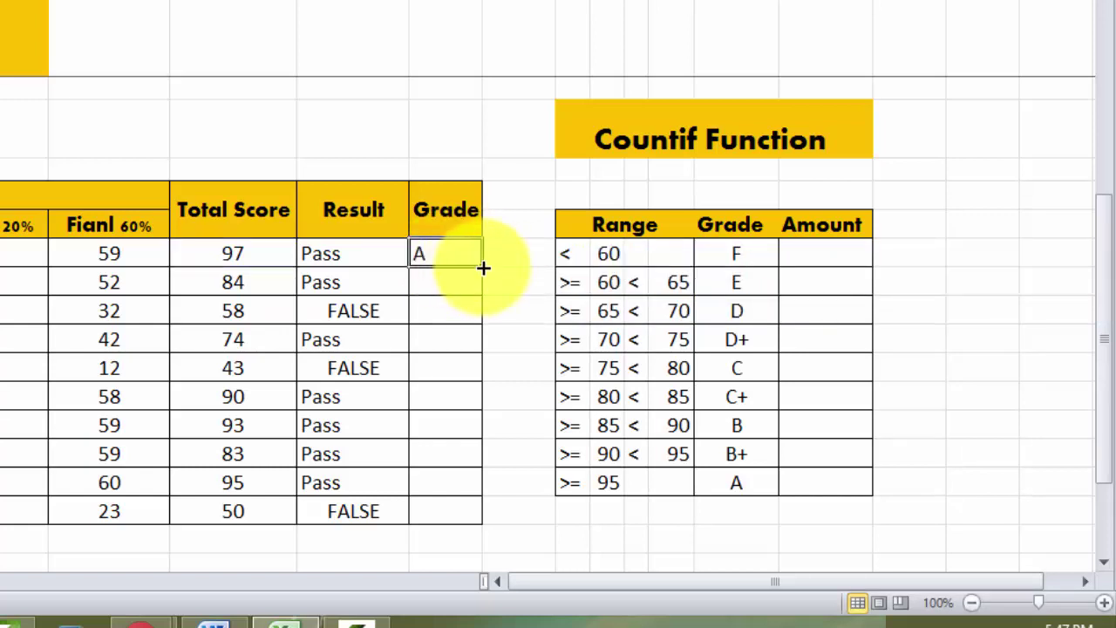
{"action": "mouse_move", "coordinate": [483, 266]}
{"action": "left_mouse_down"}
{"action": "mouse_move", "coordinate": [449, 517]}
{"action": "mouse_move", "coordinate": [471, 518]}
{"action": "left_mouse_up"}
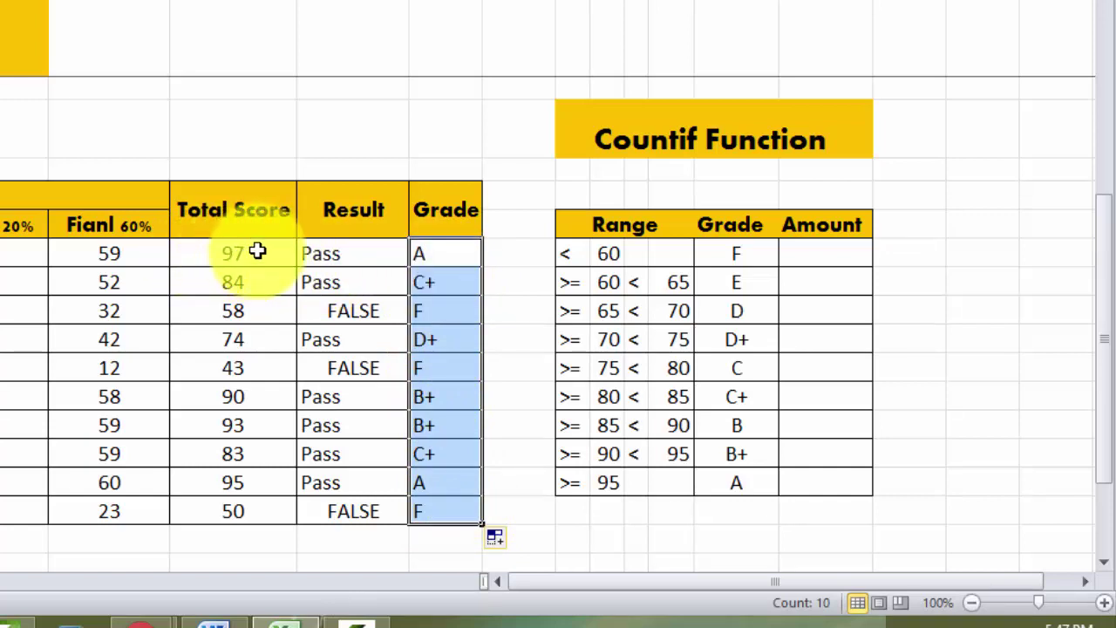
{"action": "left_click", "coordinate": [466, 257]}
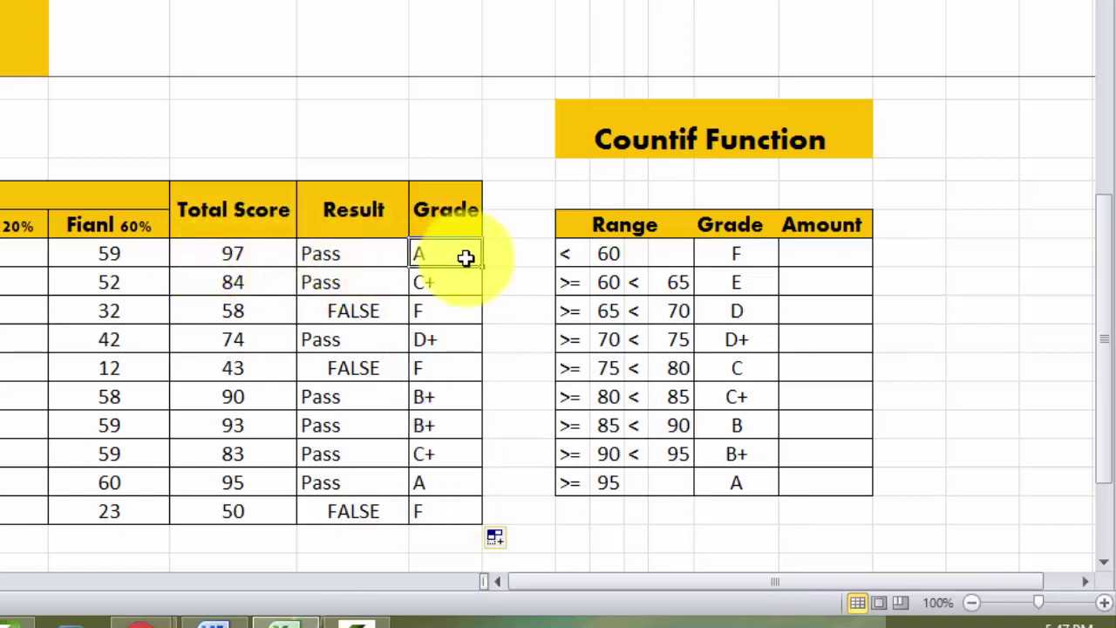
{"action": "left_click", "coordinate": [463, 286]}
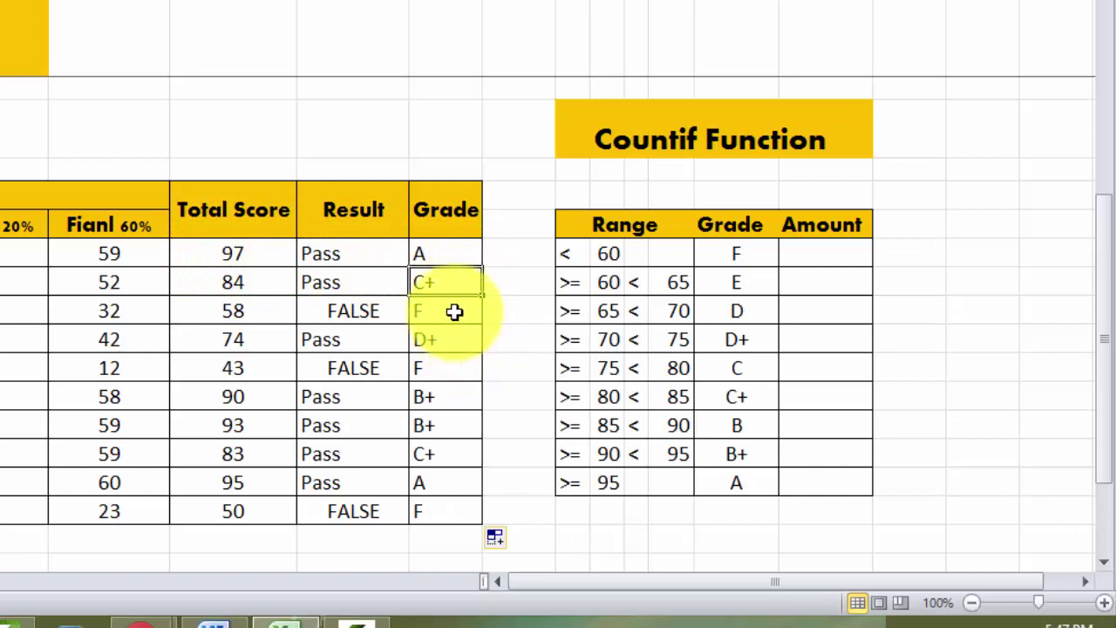
{"action": "left_click", "coordinate": [454, 311]}
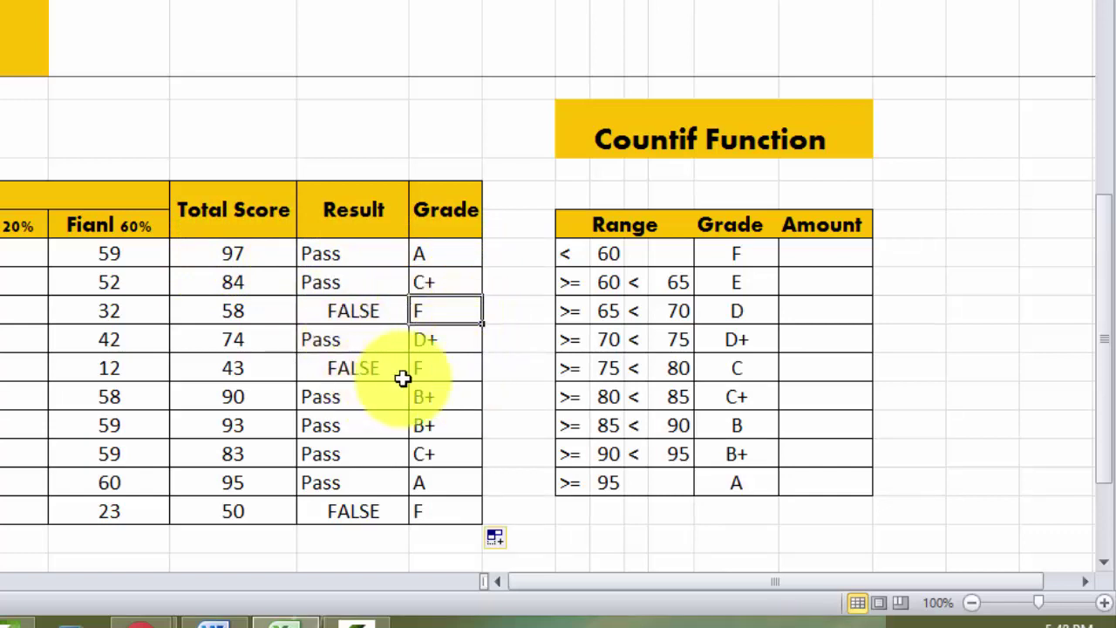
{"action": "left_click", "coordinate": [459, 509]}
{"action": "left_click", "coordinate": [452, 250]}
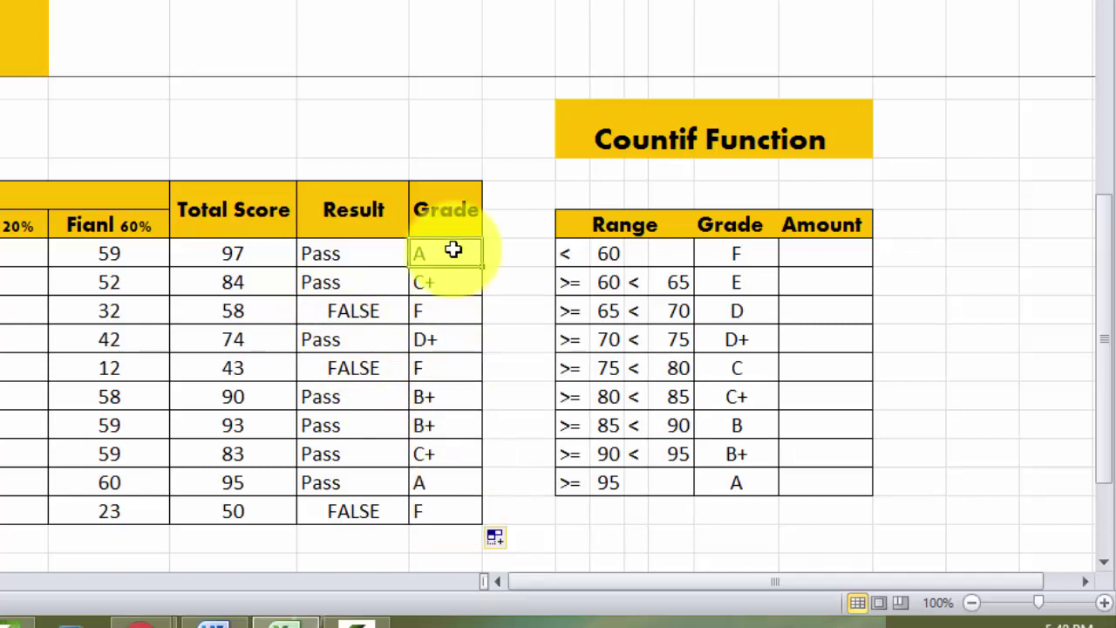
{"action": "left_click_drag", "start_coordinate": [452, 250], "coordinate": [456, 508]}
{"action": "left_click", "coordinate": [505, 448]}
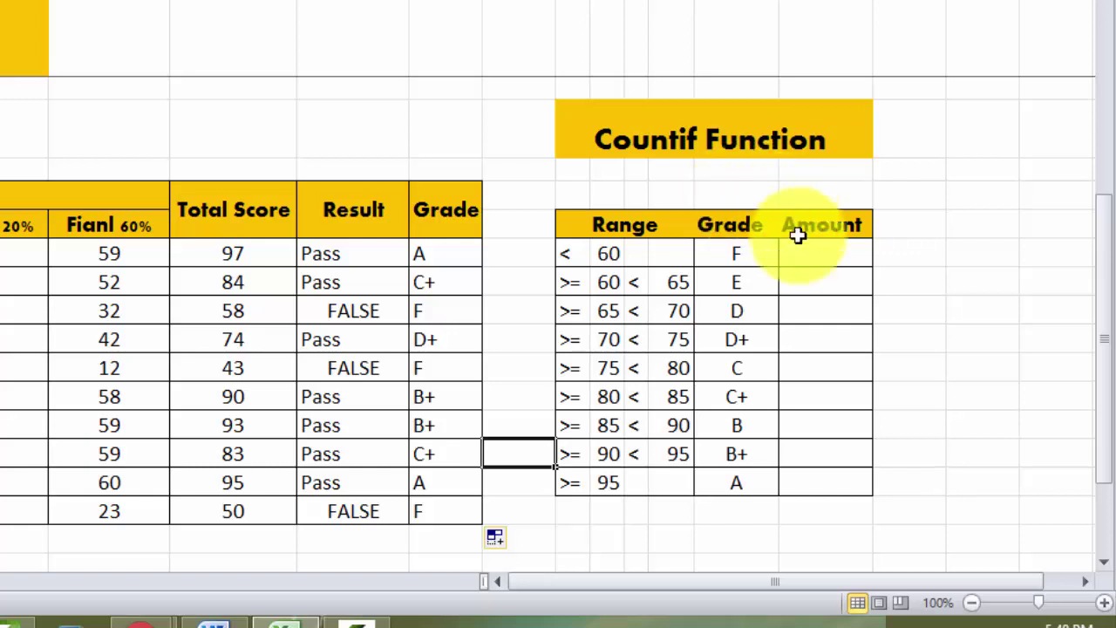
- Enter =COUNTIF(H19:H28,"F") in the Amount cell for grade F, giving 3
{"action": "left_click", "coordinate": [820, 254]}
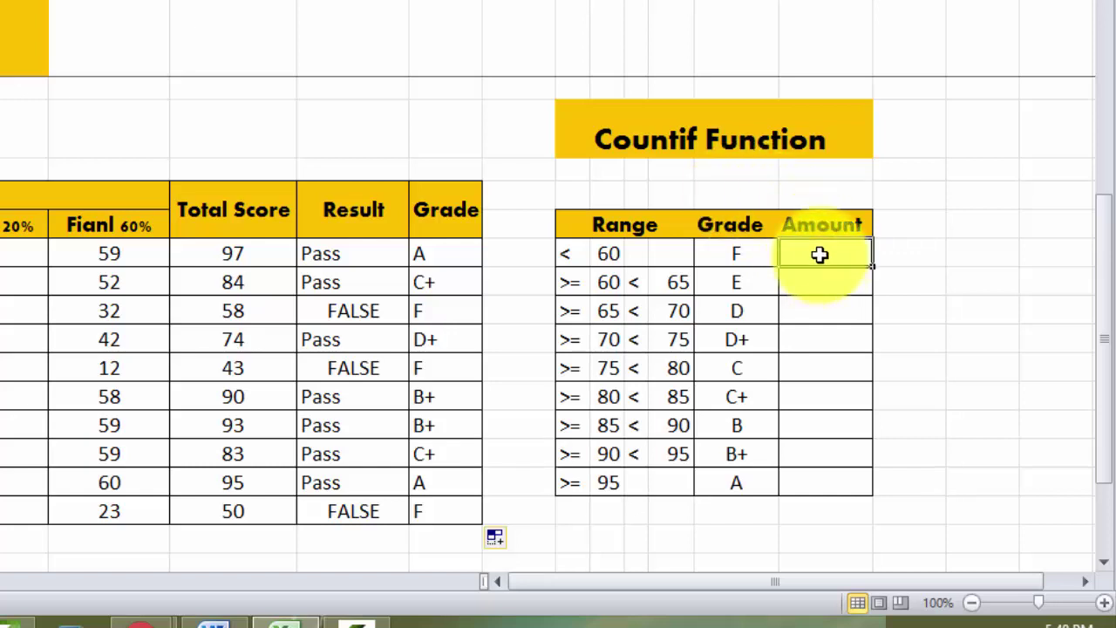
{"action": "type", "text": "="}
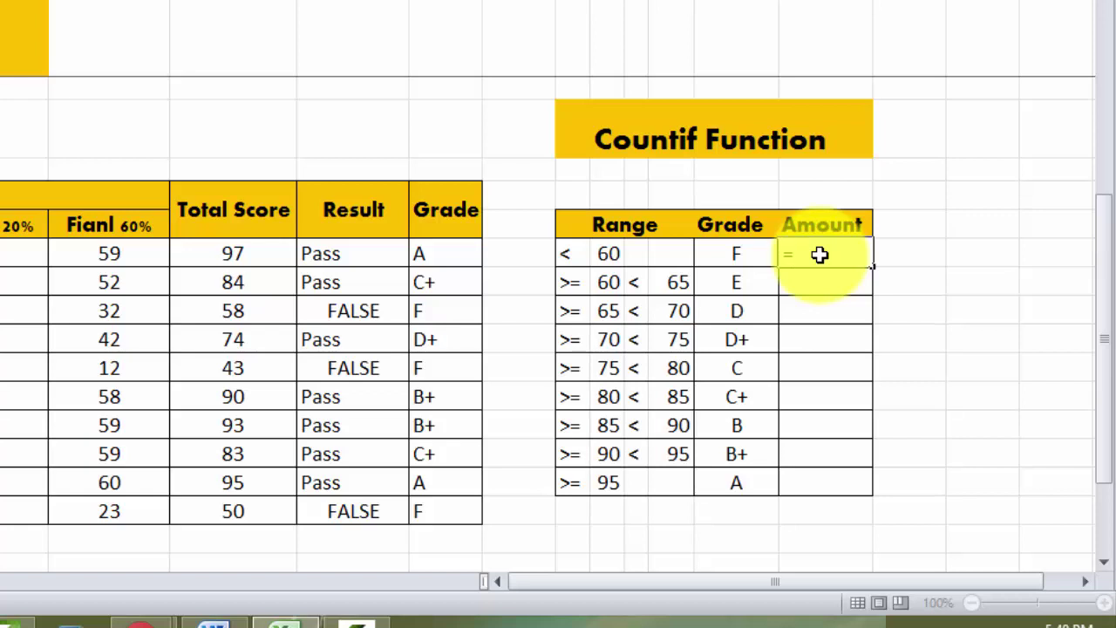
{"action": "type", "text": "coun"}
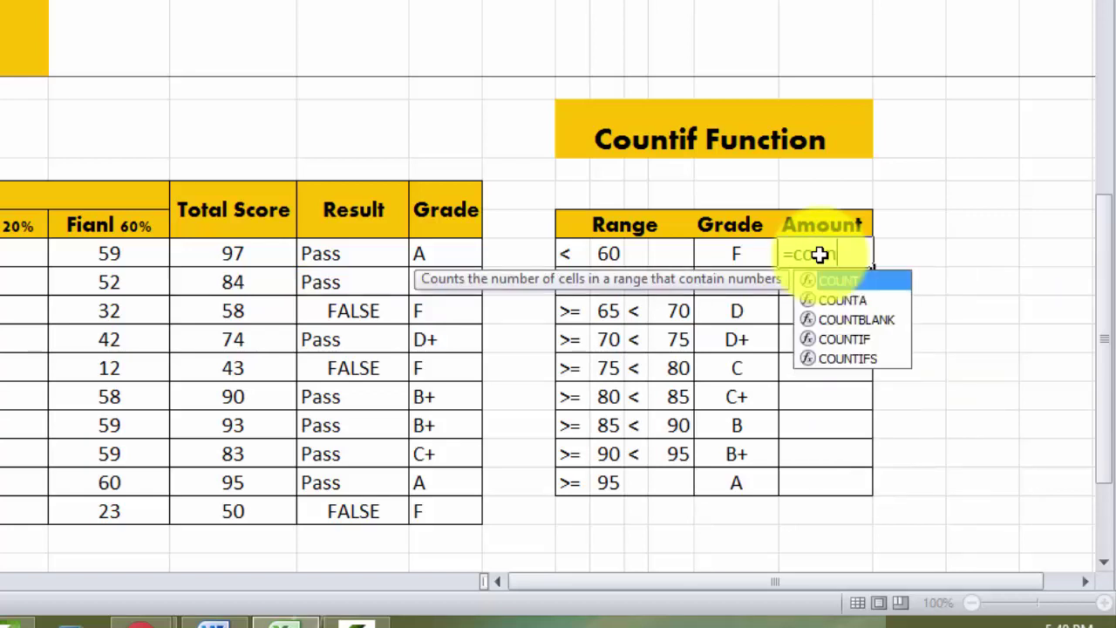
{"action": "type", "text": "tif"}
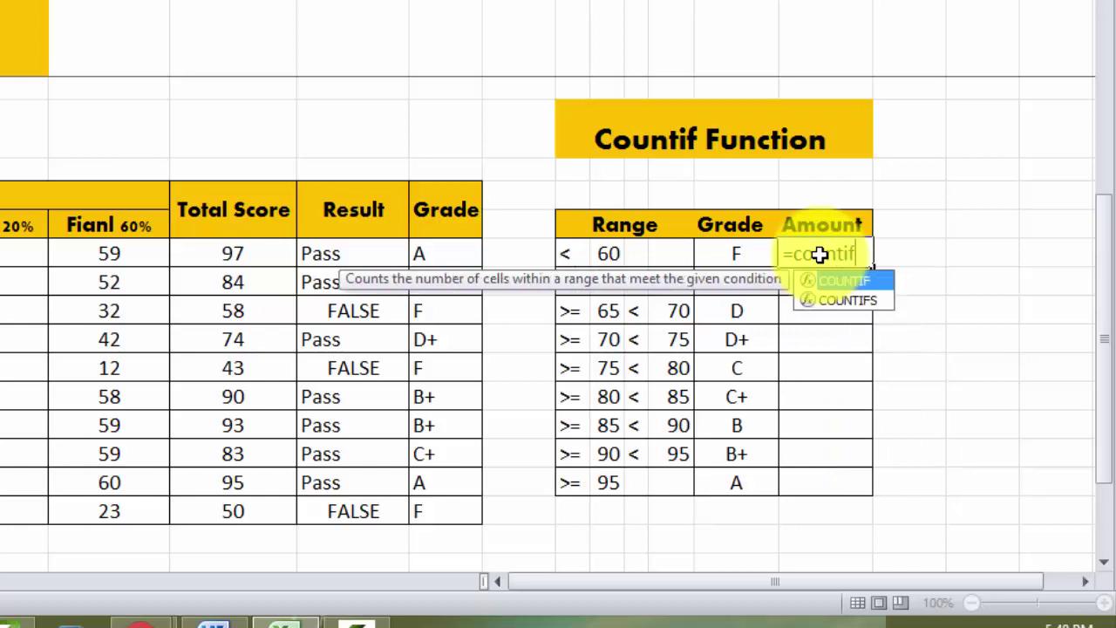
{"action": "type", "text": "("}
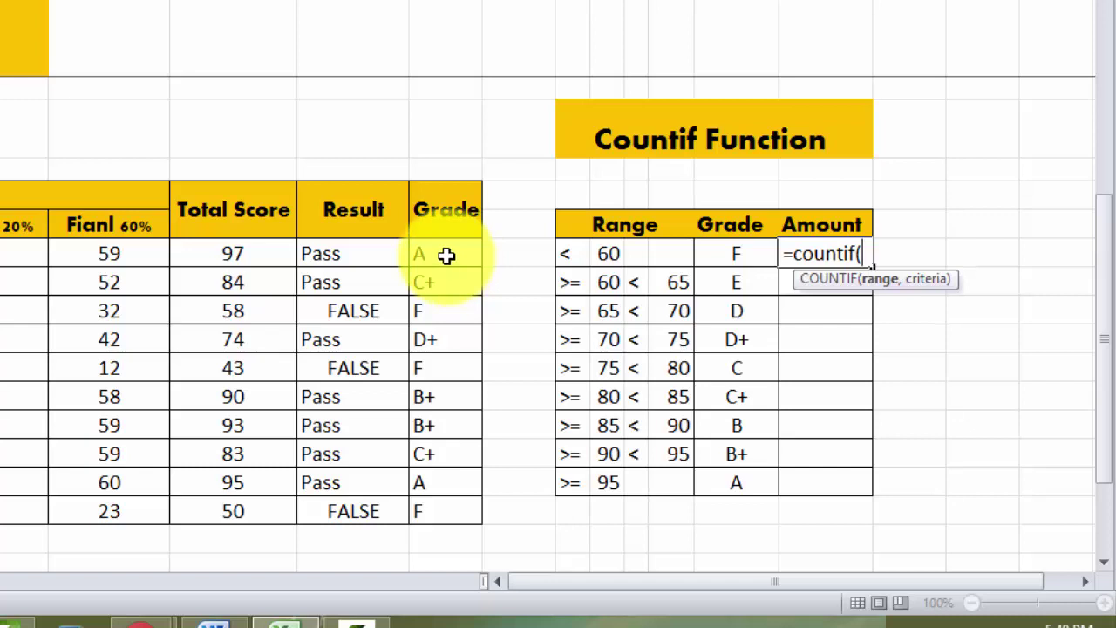
{"action": "left_click_drag", "start_coordinate": [446, 255], "coordinate": [453, 506]}
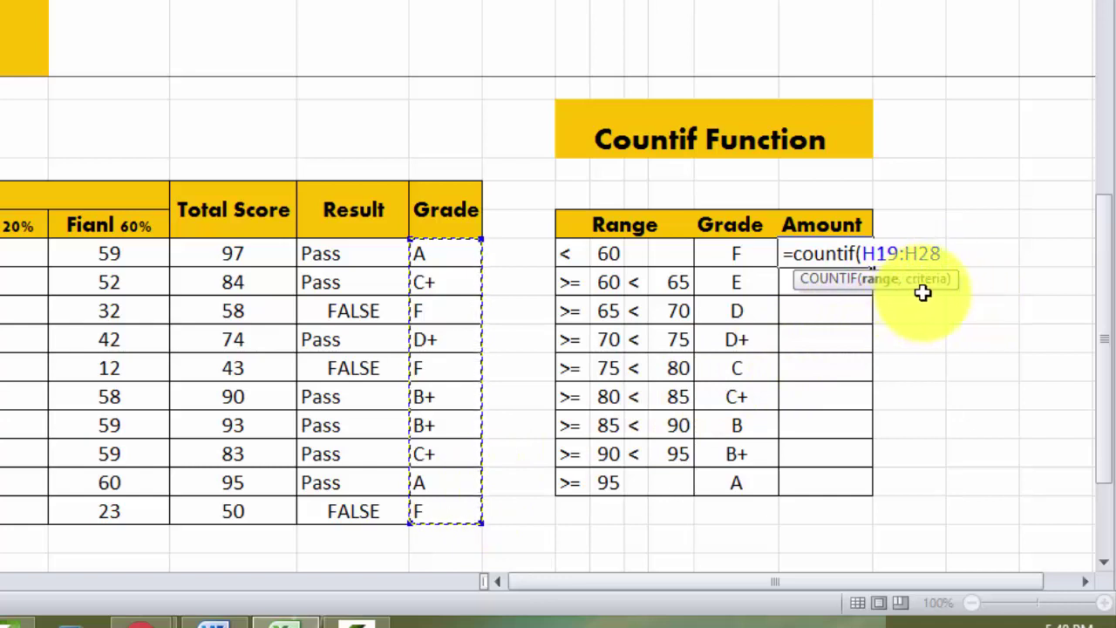
{"action": "type", "text": ","}
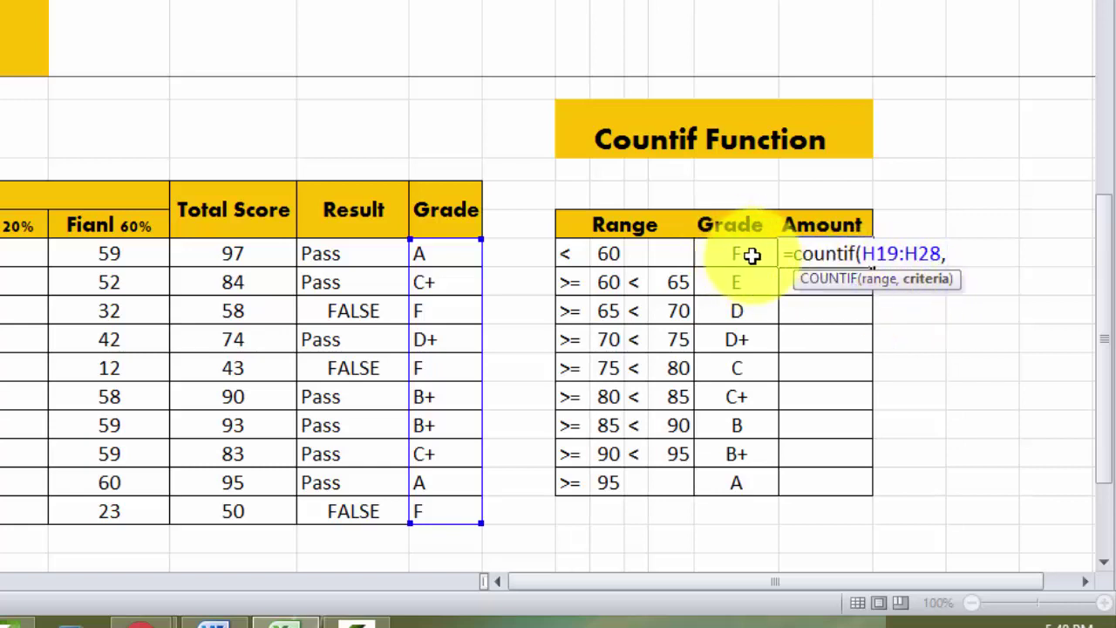
{"action": "type", "text": "\"F"}
{"action": "type", "text": "\""}
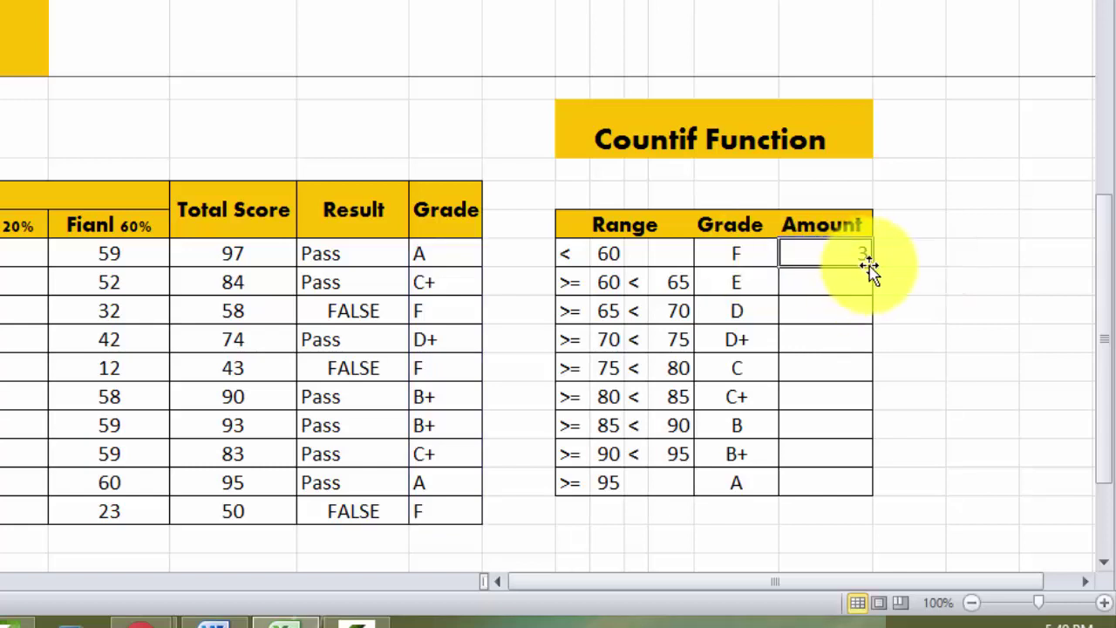
- Copy the F count formula down the Amount column to the A row and inspect the copies
{"action": "left_click_drag", "start_coordinate": [871, 264], "coordinate": [855, 482]}
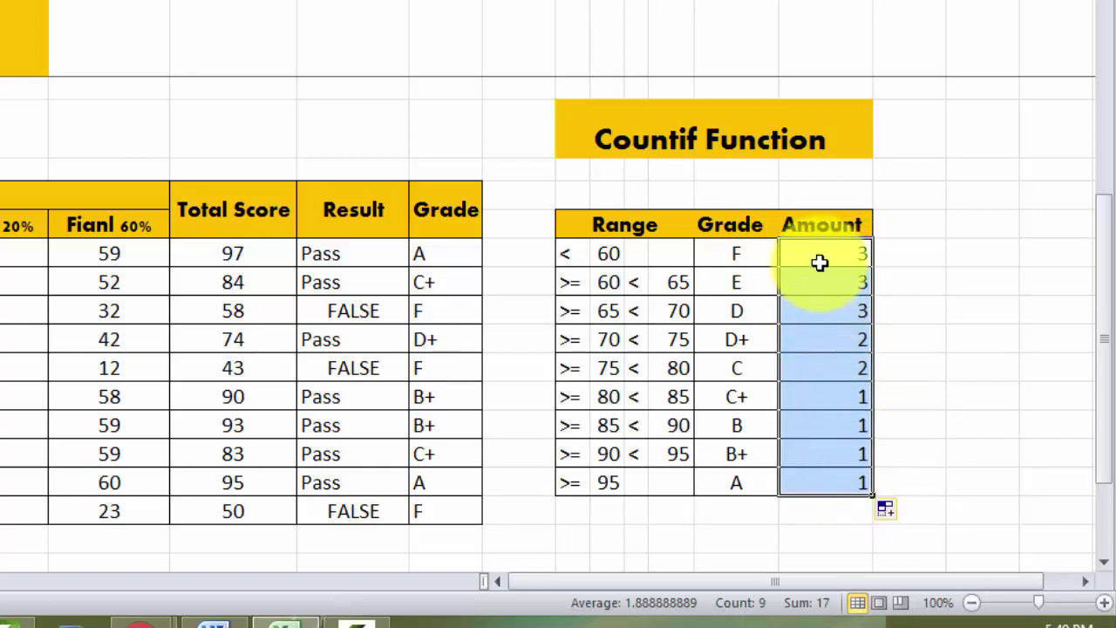
{"action": "left_click_drag", "start_coordinate": [820, 255], "coordinate": [817, 479]}
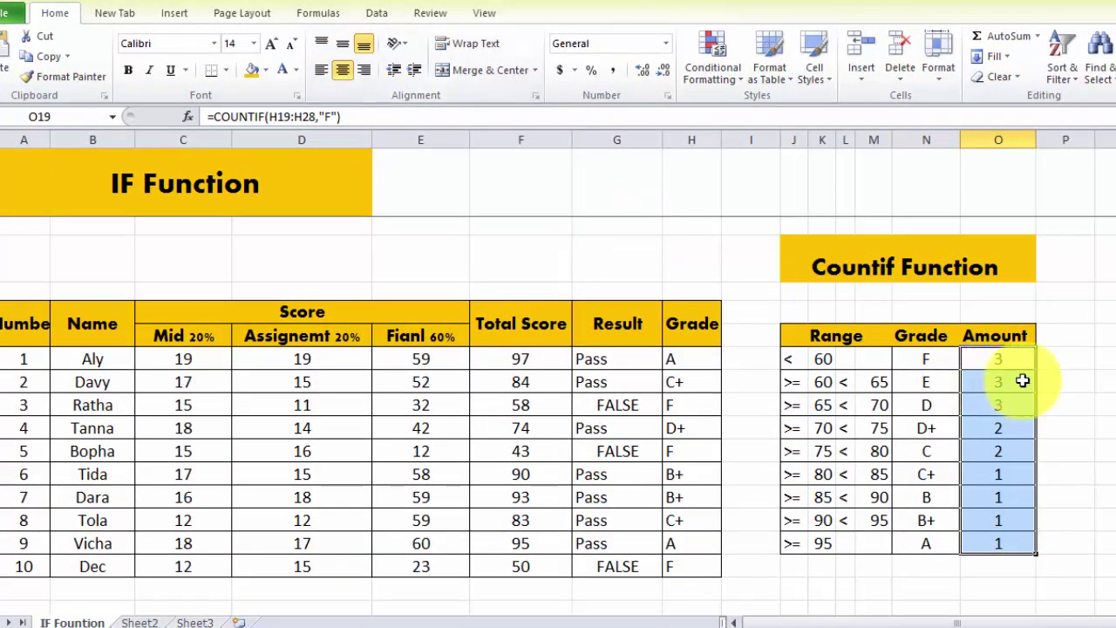
{"action": "left_click", "coordinate": [1019, 386]}
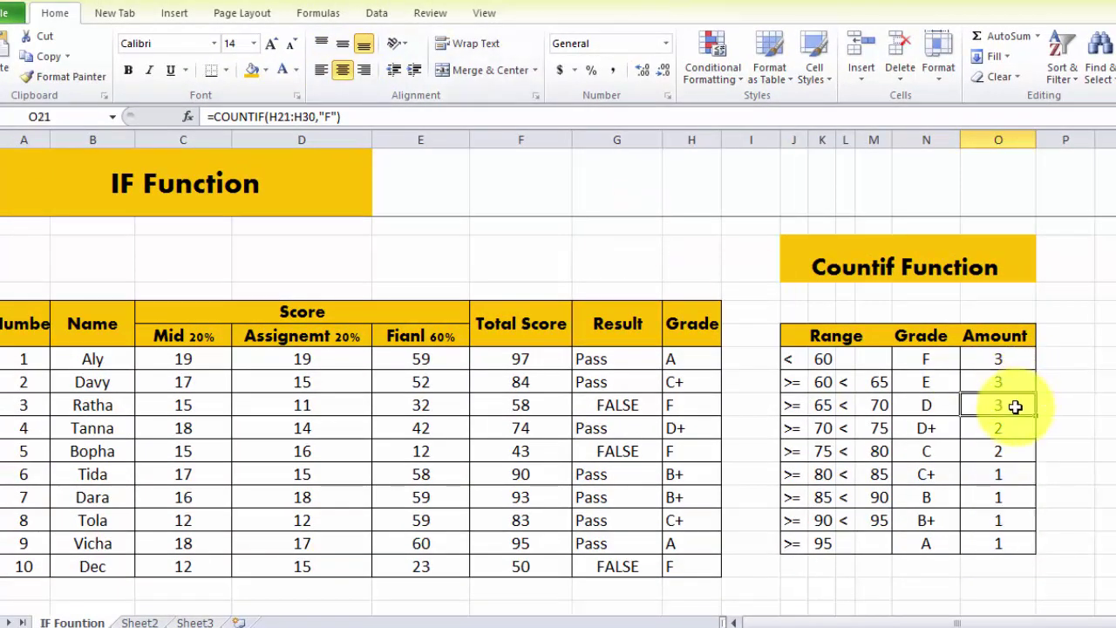